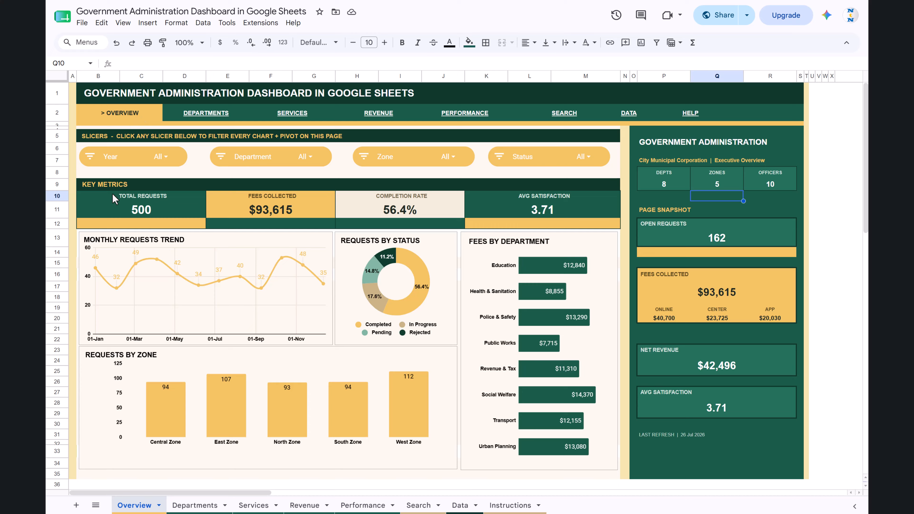
# Filter the Overview charts to the Education department only with the Department slicer.
pyautogui.click(102, 188)
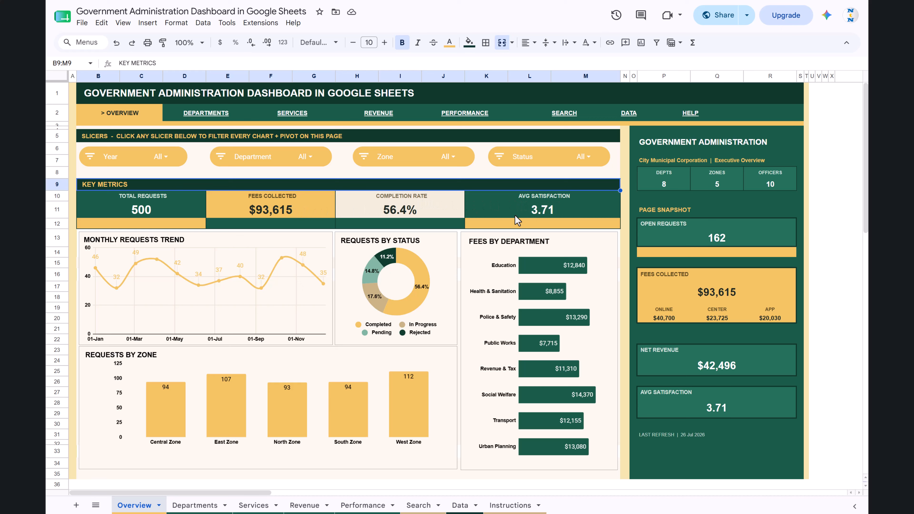
pyautogui.click(306, 157)
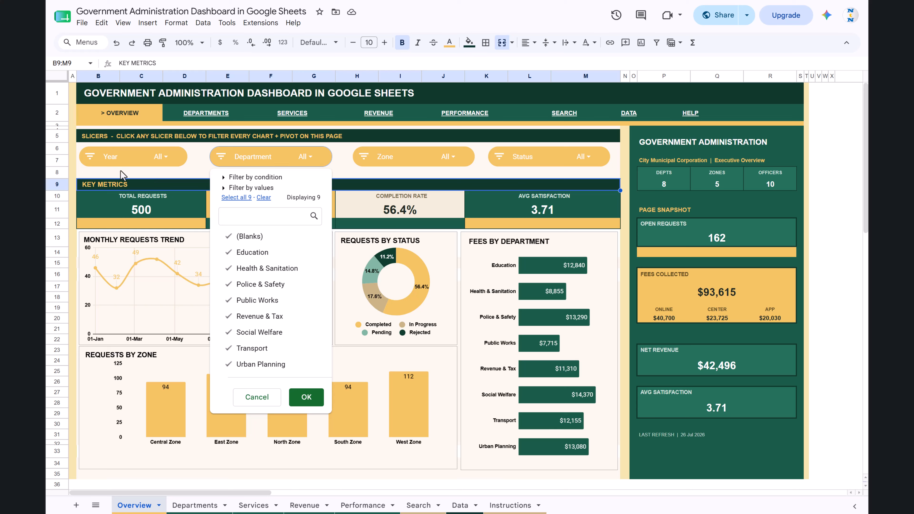
pyautogui.click(263, 197)
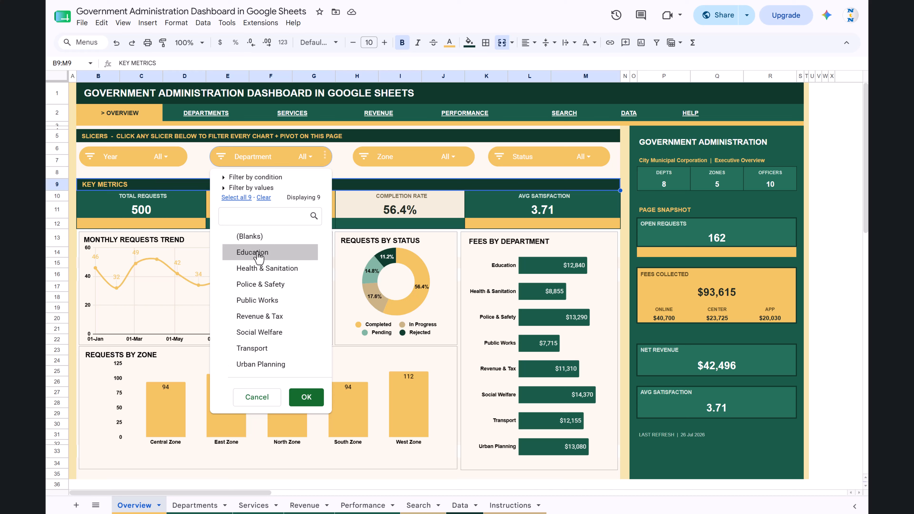
pyautogui.click(256, 252)
pyautogui.click(306, 397)
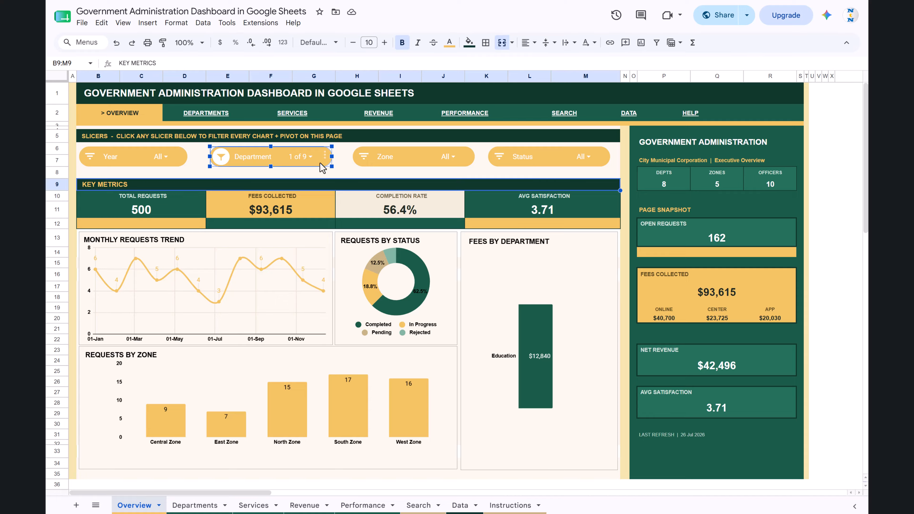
# Reset the Department slicer to include all departments.
pyautogui.click(310, 156)
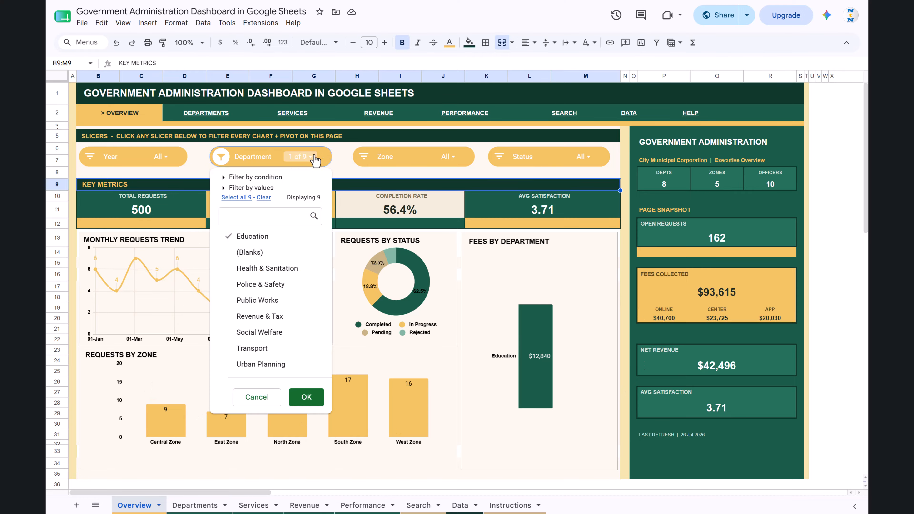
pyautogui.click(237, 198)
pyautogui.click(304, 397)
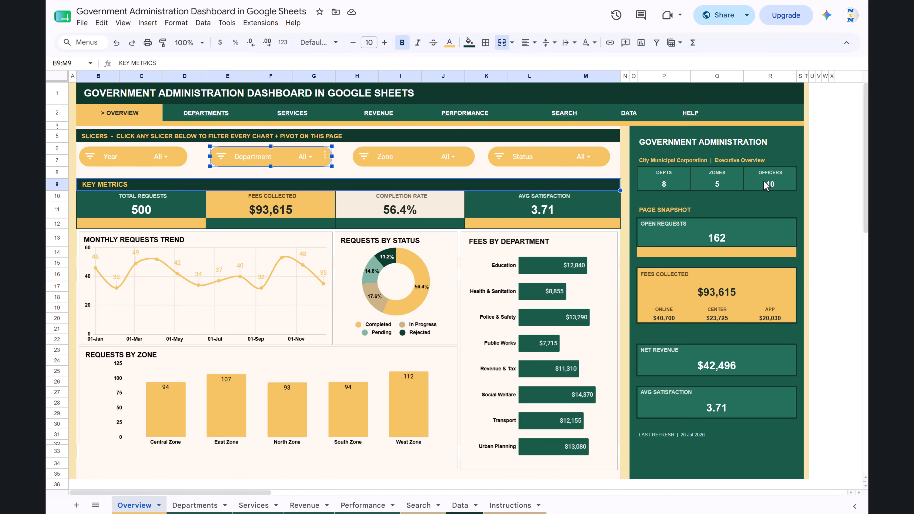
# Examine the Government Administration summary panel: its title, subtitle, department, zone and officer counts, Page Snapshot heading and Fees Collected card.
pyautogui.click(825, 184)
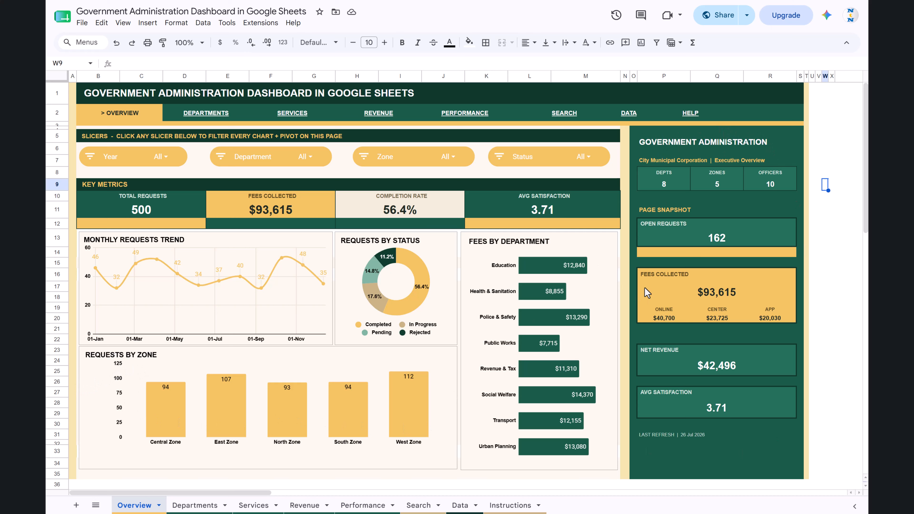
pyautogui.click(653, 145)
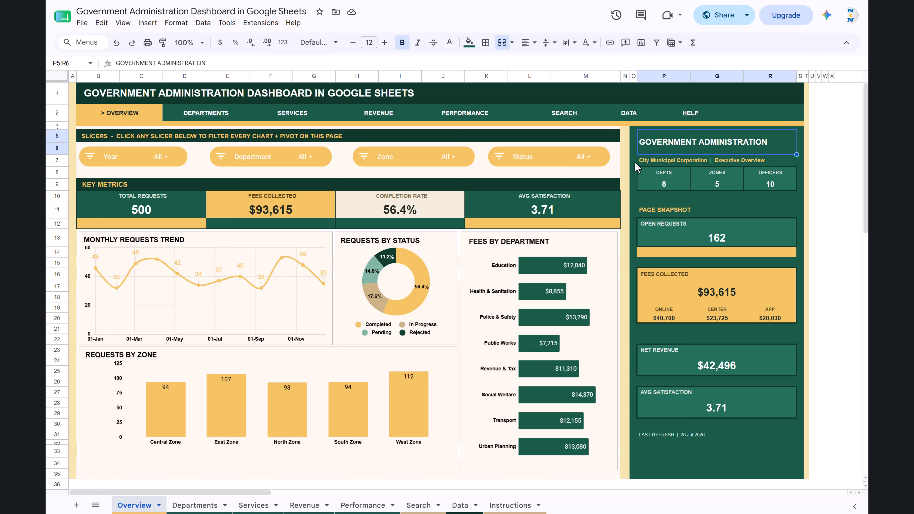
pyautogui.click(675, 206)
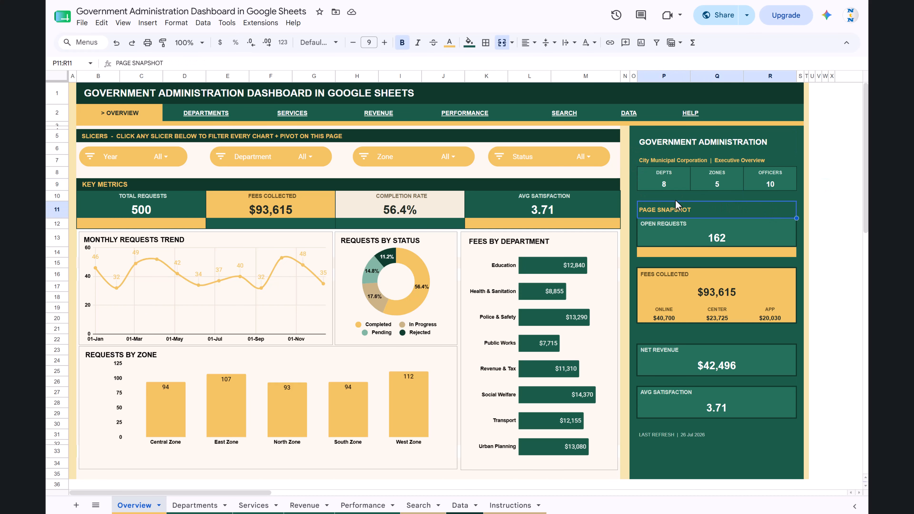
pyautogui.click(648, 198)
pyautogui.moveTo(664, 176); pyautogui.dragTo(786, 187)
pyautogui.click(717, 195)
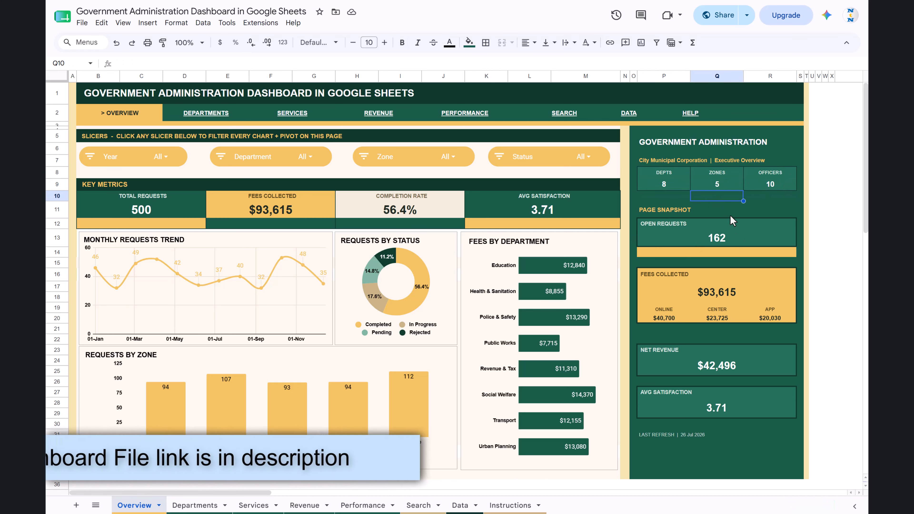
pyautogui.moveTo(652, 279); pyautogui.dragTo(765, 313)
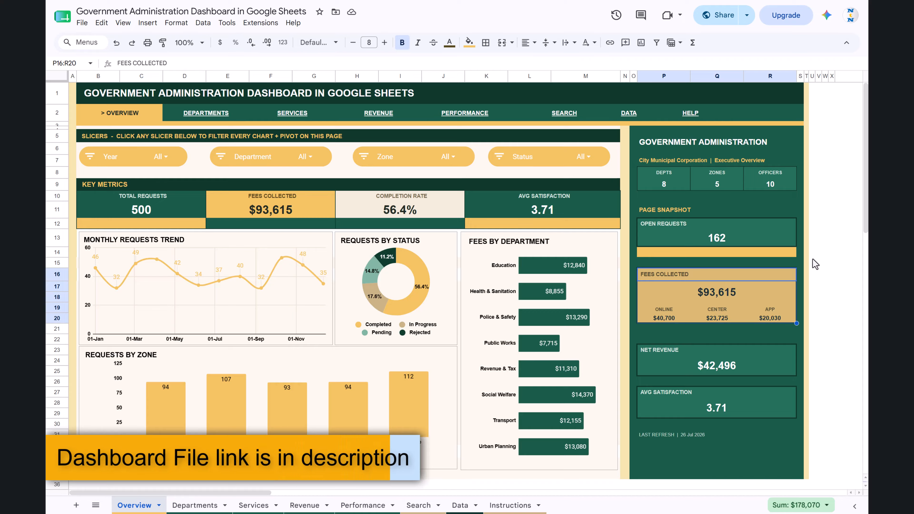
pyautogui.click(820, 242)
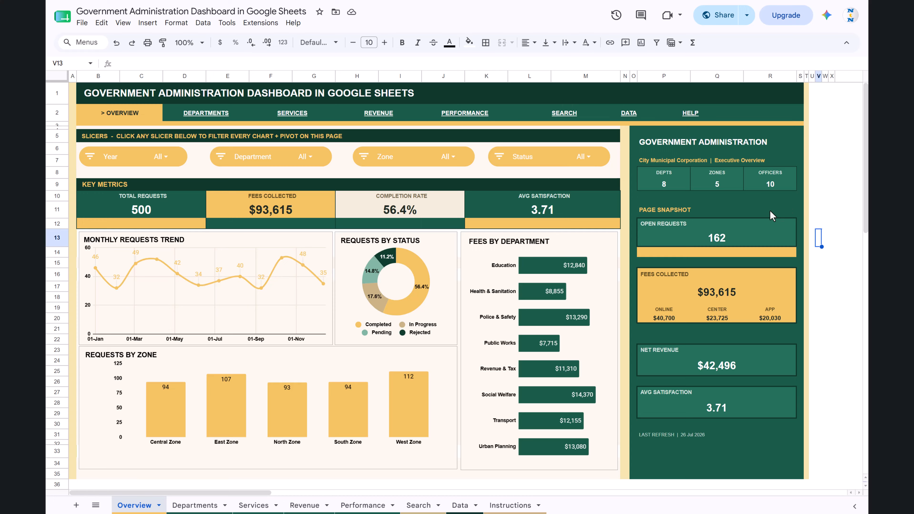
pyautogui.click(657, 209)
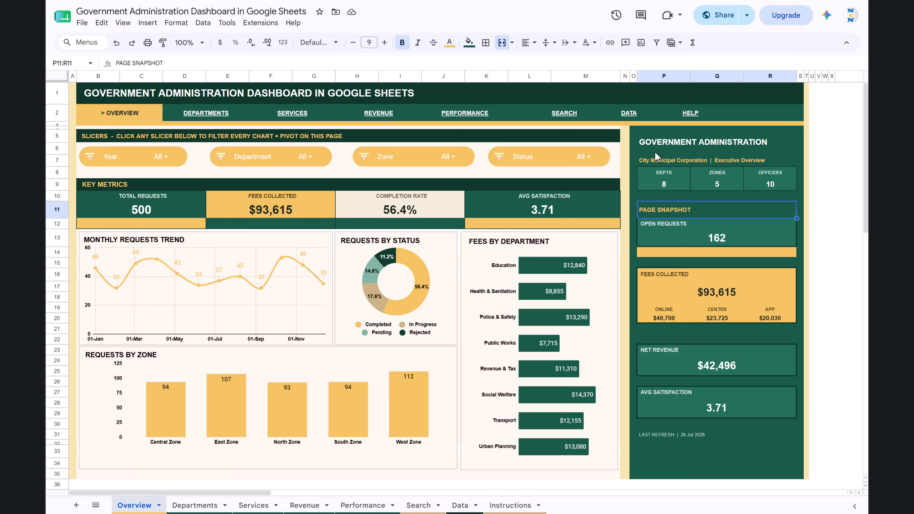
pyautogui.click(701, 160)
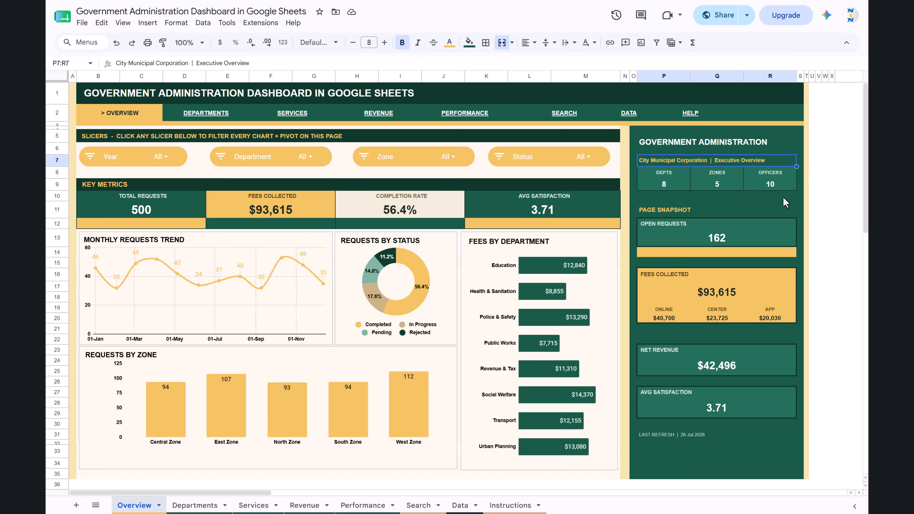
# Inspect the Open Requests formula in the Page Snapshot, including its Pending and In Progress criteria, leaving it unedited.
pyautogui.click(669, 210)
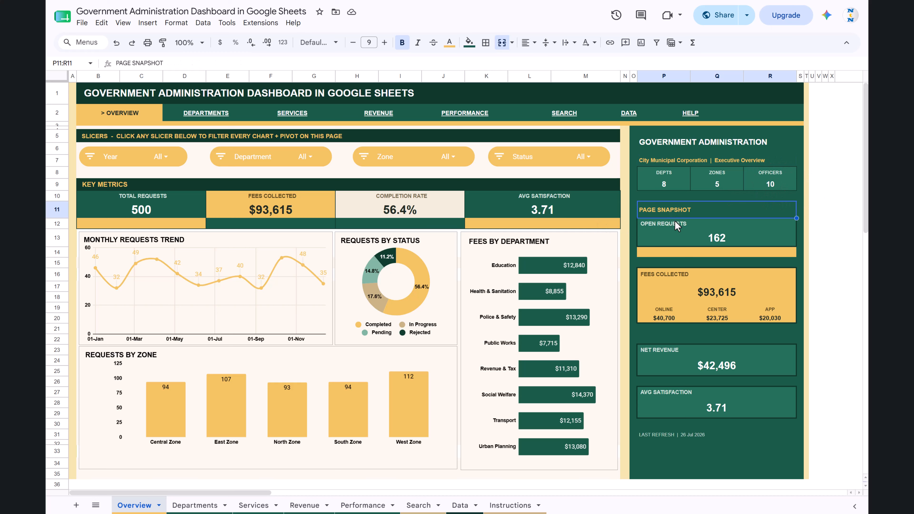
pyautogui.click(658, 226)
pyautogui.click(712, 240)
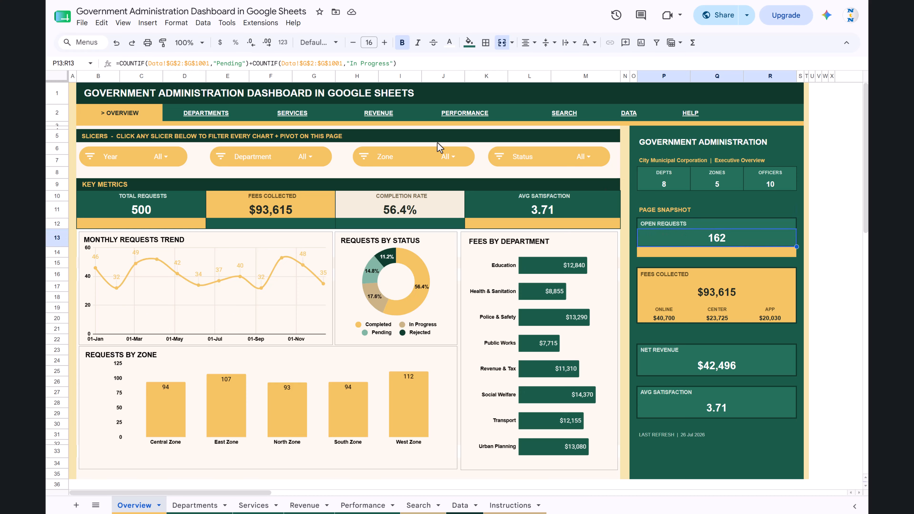
pyautogui.moveTo(130, 63); pyautogui.dragTo(221, 64)
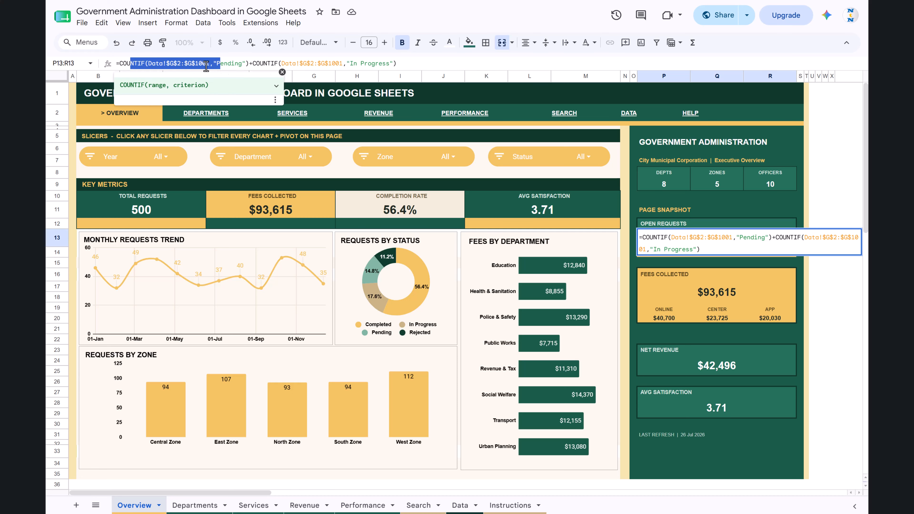
pyautogui.doubleClick(229, 64)
pyautogui.doubleClick(375, 64)
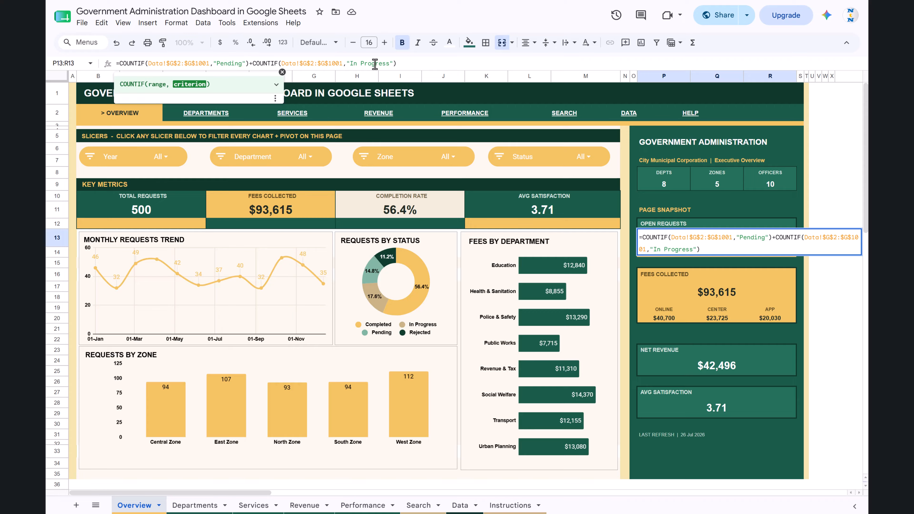
pyautogui.press('Escape')
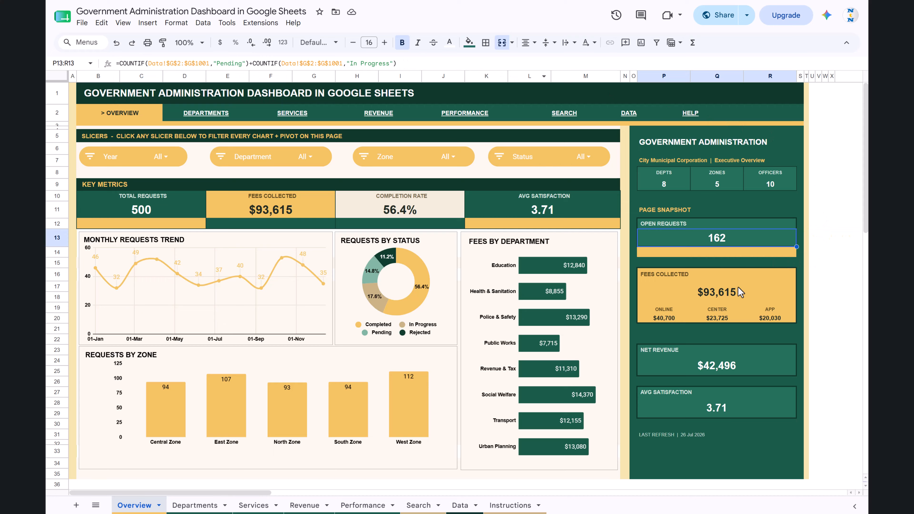
# Check the Online, Center and App cells of the Fees Collected card and inspect the Online formula's ranges and Online Portal criterion.
pyautogui.click(663, 318)
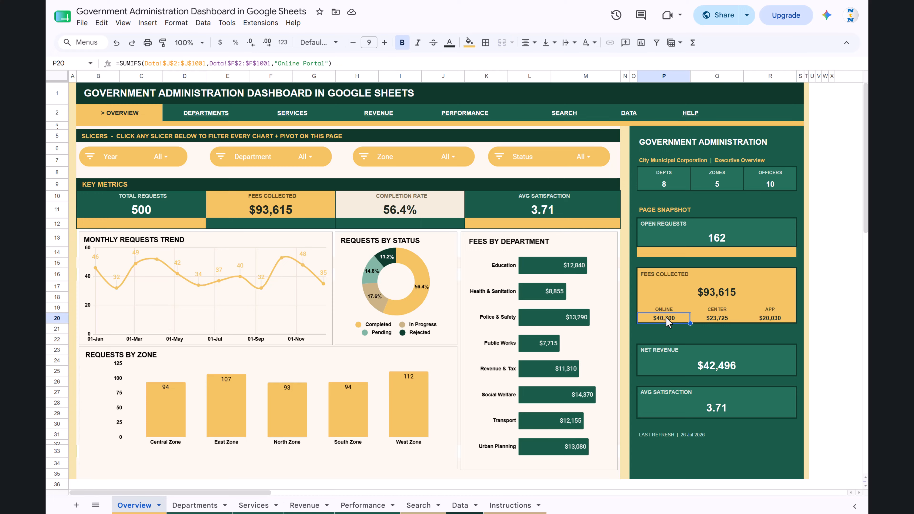
pyautogui.press('Right')
pyautogui.press('Right')
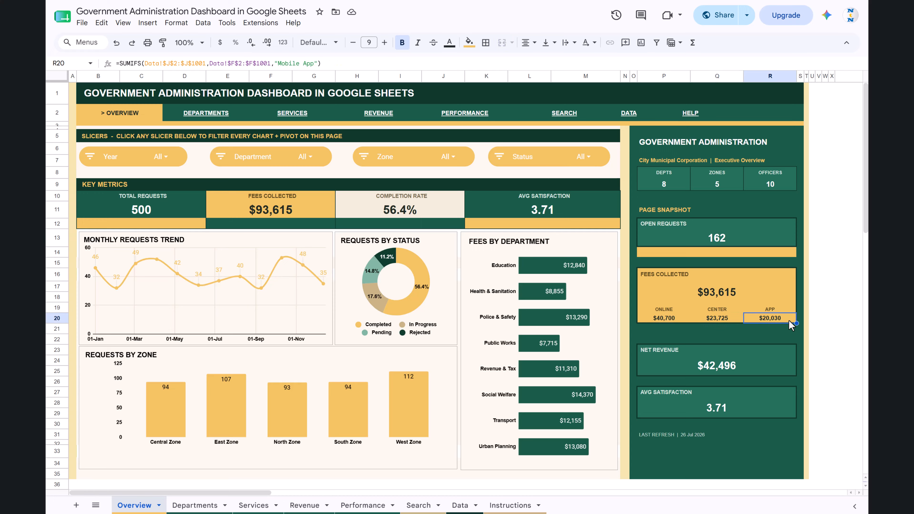
pyautogui.click(716, 318)
pyautogui.click(675, 317)
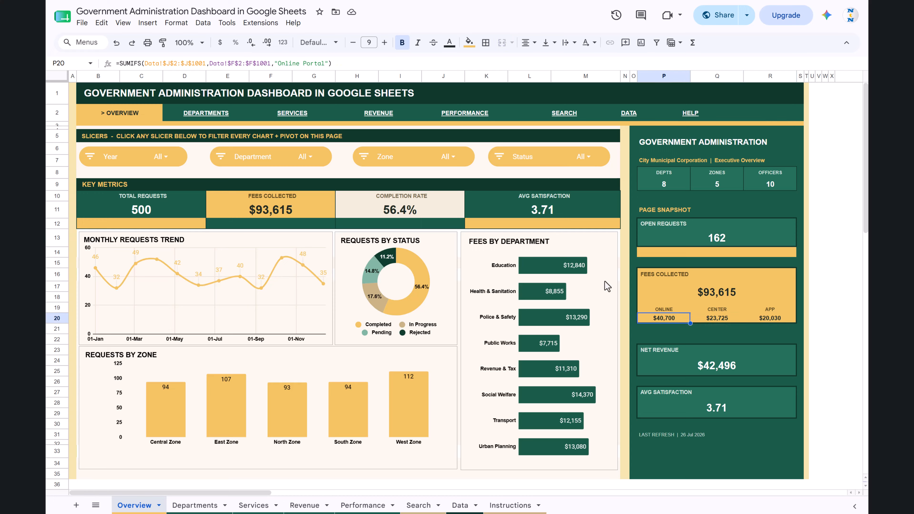
pyautogui.doubleClick(288, 63)
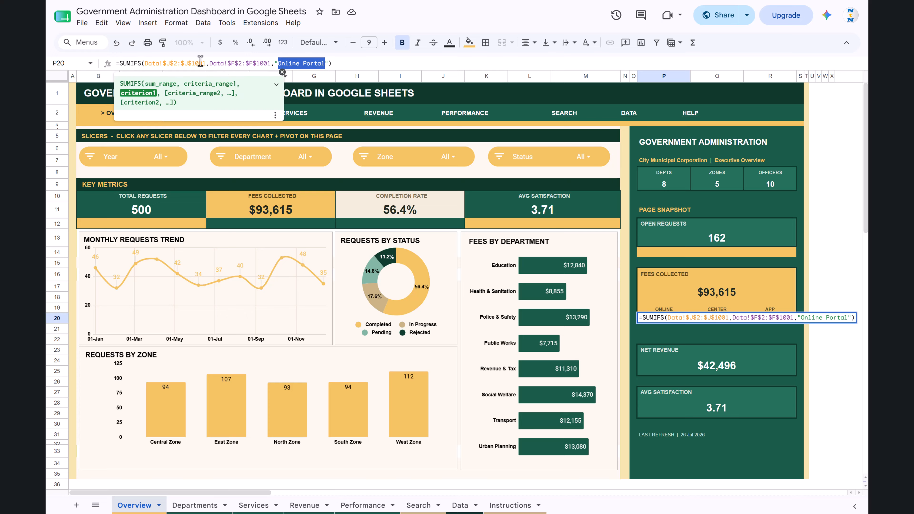
pyautogui.moveTo(155, 63); pyautogui.dragTo(224, 63)
pyautogui.moveTo(282, 63); pyautogui.dragTo(317, 63)
pyautogui.press('Escape')
# Inspect the Center and App fee formulas with their Service Center and Mobile App criteria.
pyautogui.click(720, 319)
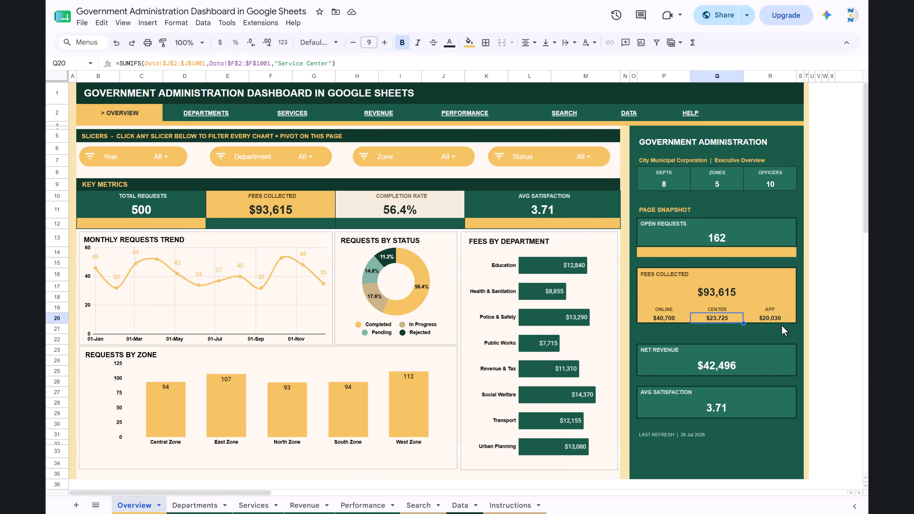
pyautogui.click(777, 317)
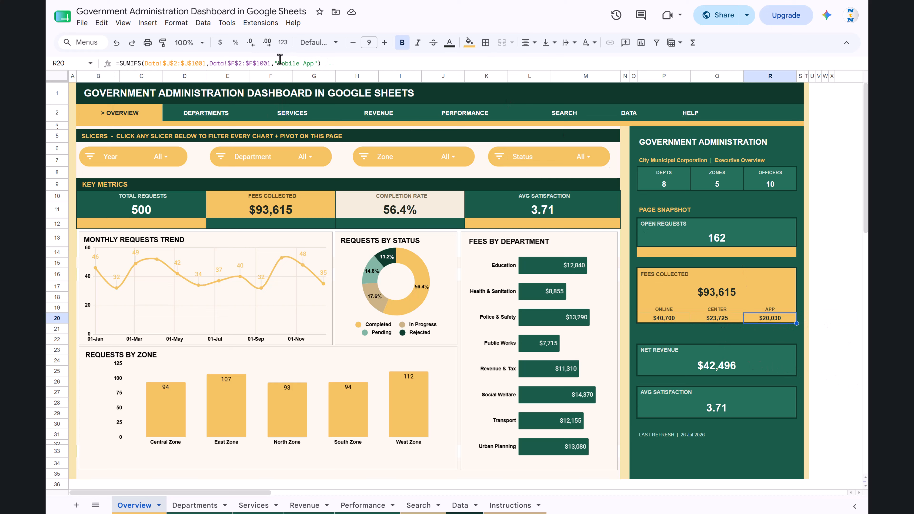
pyautogui.moveTo(280, 63); pyautogui.dragTo(317, 63)
pyautogui.press('Escape')
# Inspect the formulas behind the Net Revenue and Avg Satisfaction cards in the Page Snapshot.
pyautogui.click(712, 364)
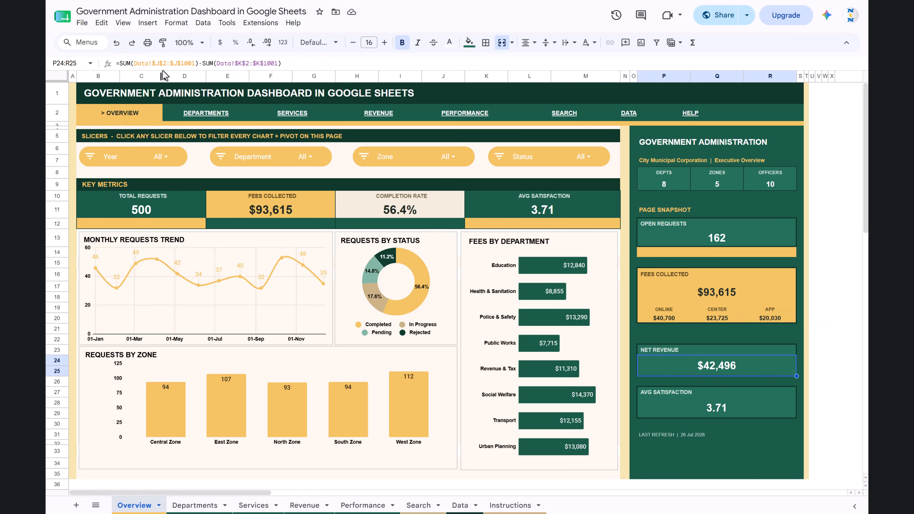
pyautogui.moveTo(129, 63); pyautogui.dragTo(209, 63)
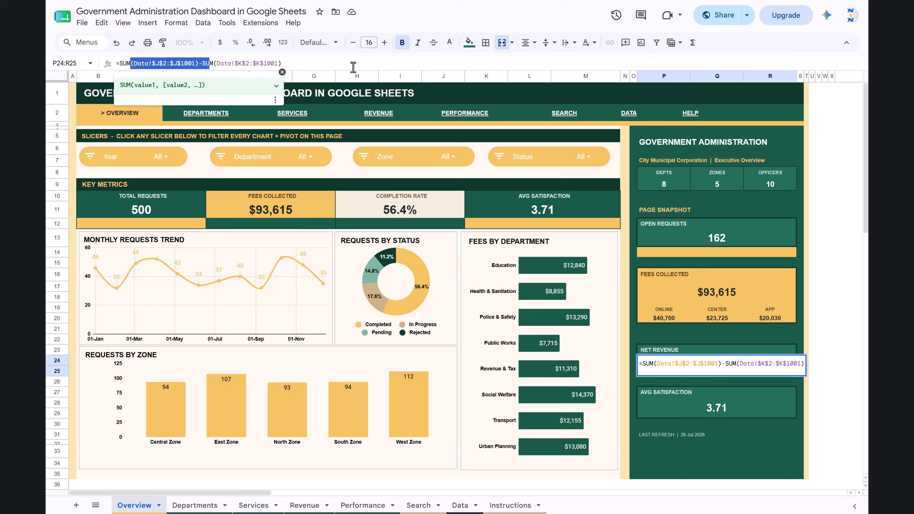
pyautogui.press('Escape')
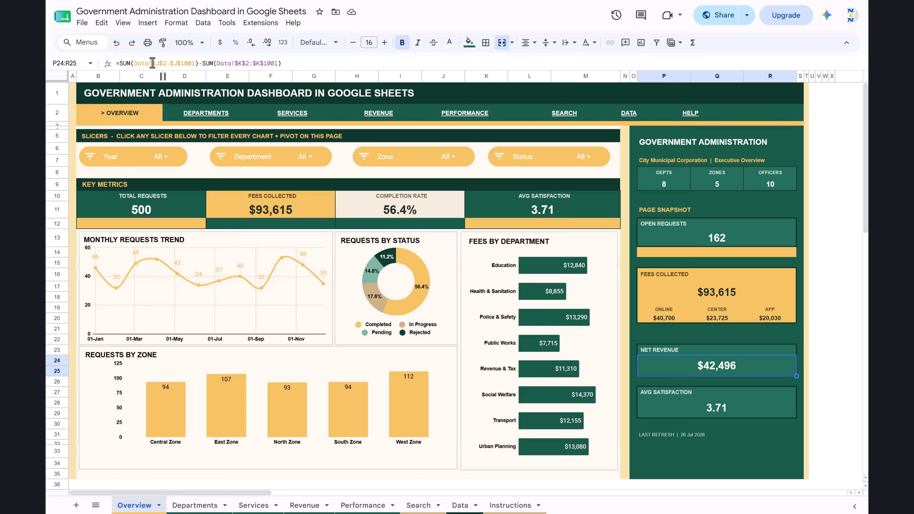
pyautogui.moveTo(152, 63); pyautogui.dragTo(349, 62)
pyautogui.press('Escape')
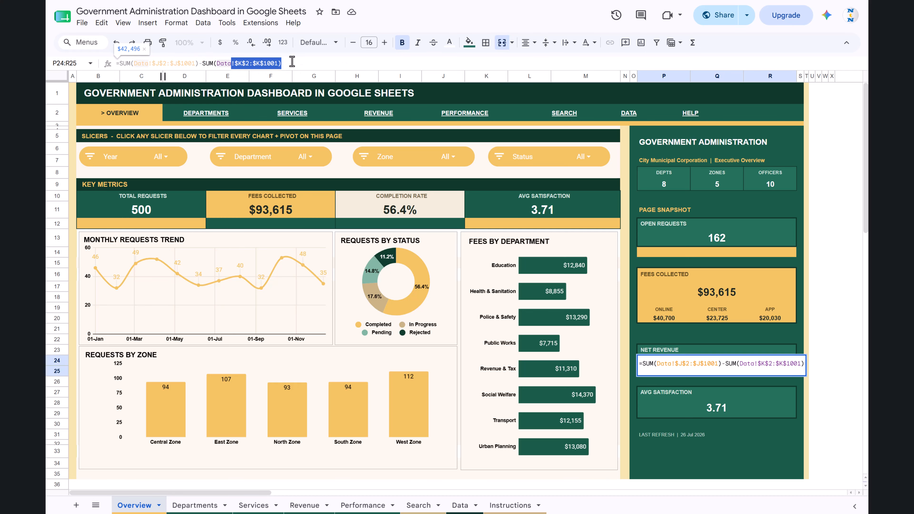
pyautogui.press('Escape')
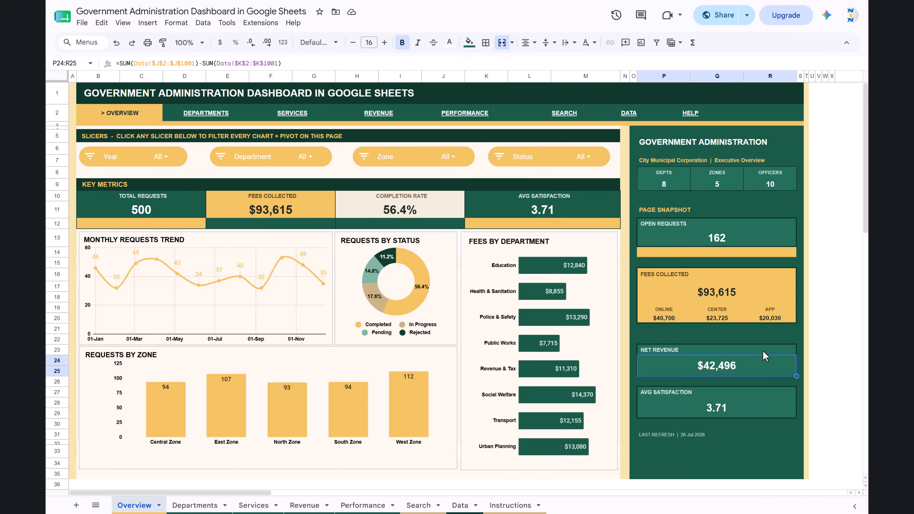
pyautogui.click(720, 412)
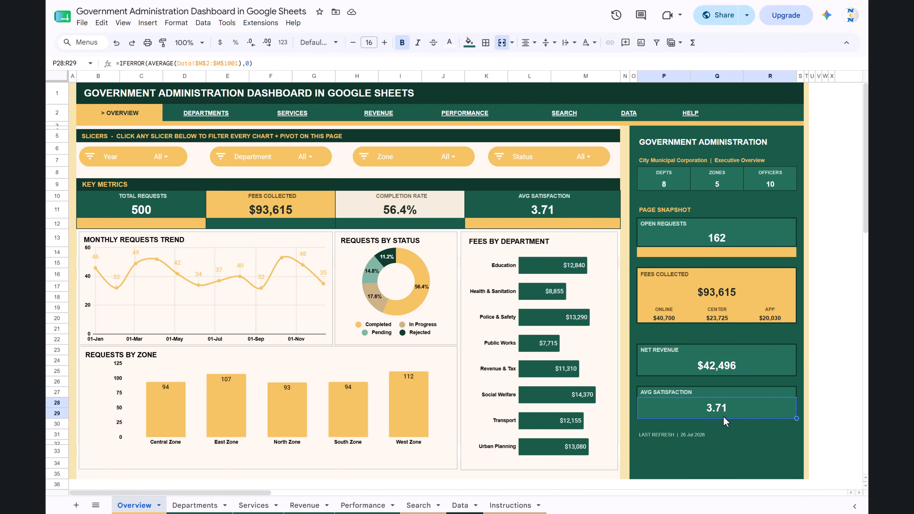
# View the Departments sheet, return to Overview, and open Departments again through the dashboard's navigation link.
pyautogui.click(187, 505)
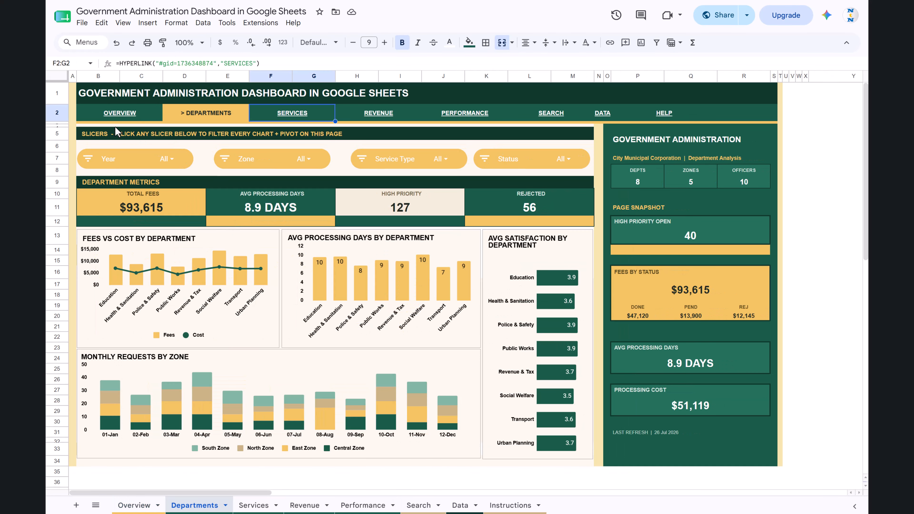
pyautogui.click(133, 505)
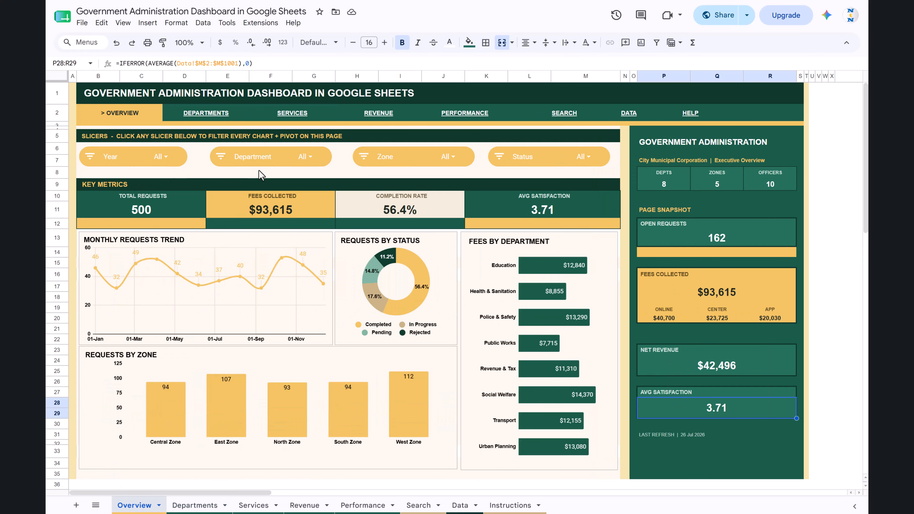
pyautogui.click(208, 115)
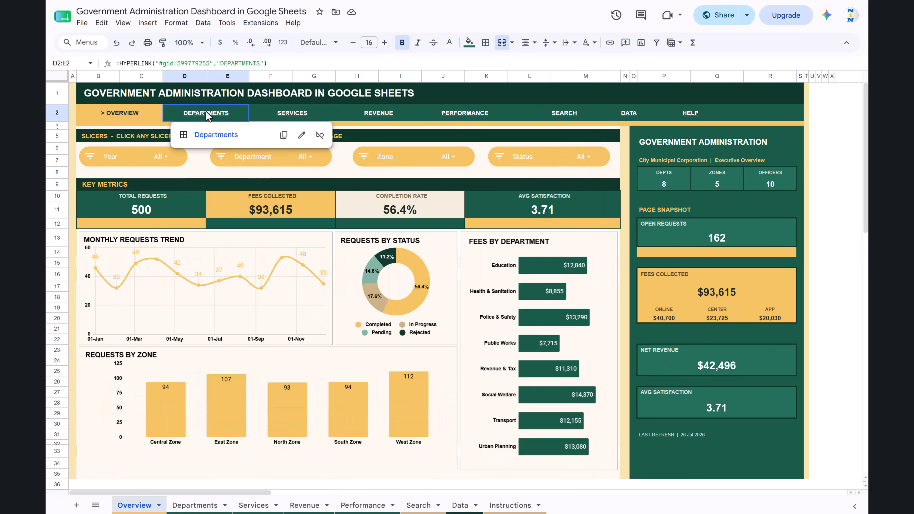
pyautogui.click(212, 134)
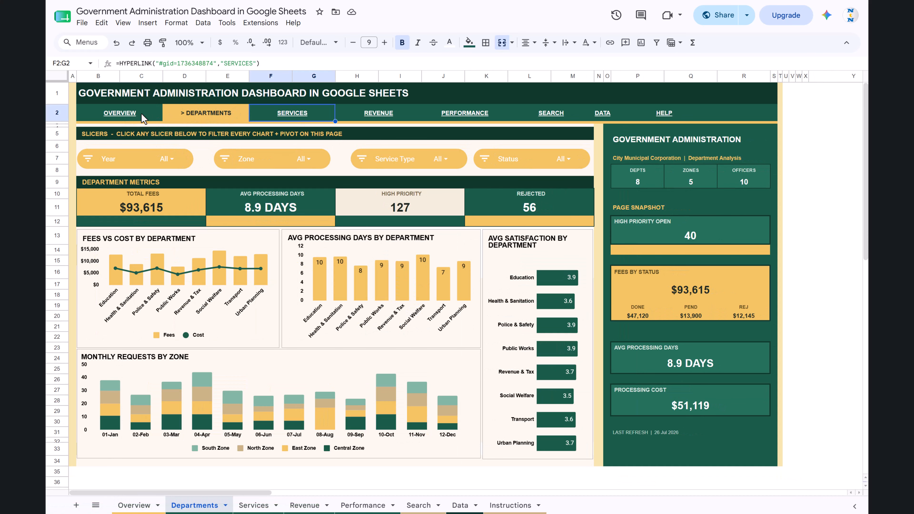
# Visit the Services page through its navigation link, then return to the Departments page and select the Department Metrics heading.
pyautogui.click(304, 119)
pyautogui.click(295, 135)
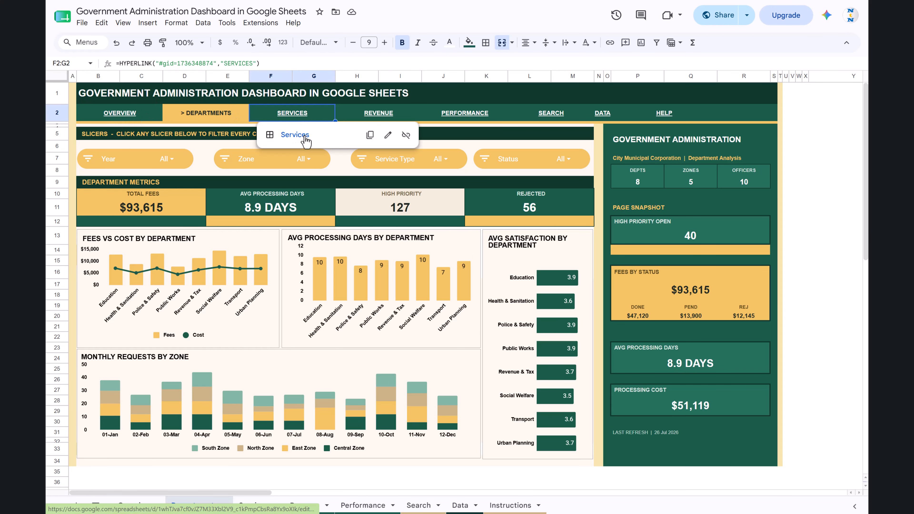
pyautogui.click(208, 114)
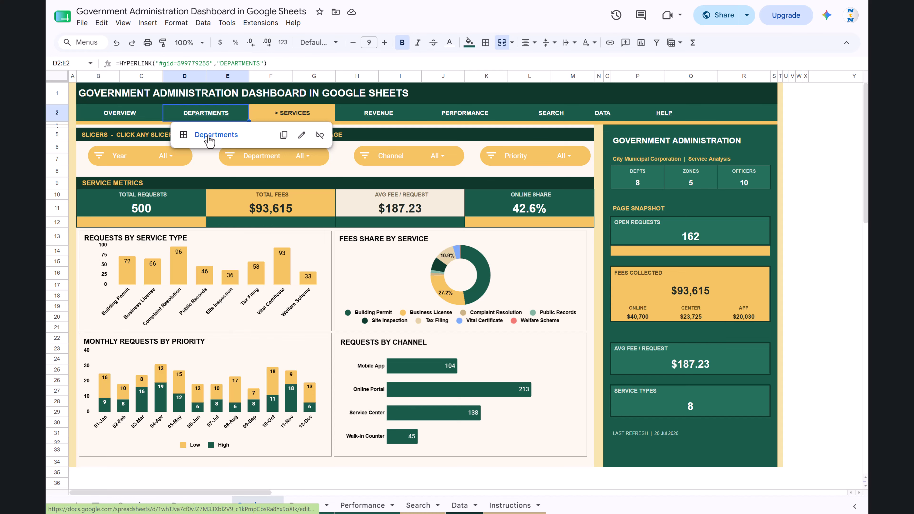
pyautogui.click(207, 137)
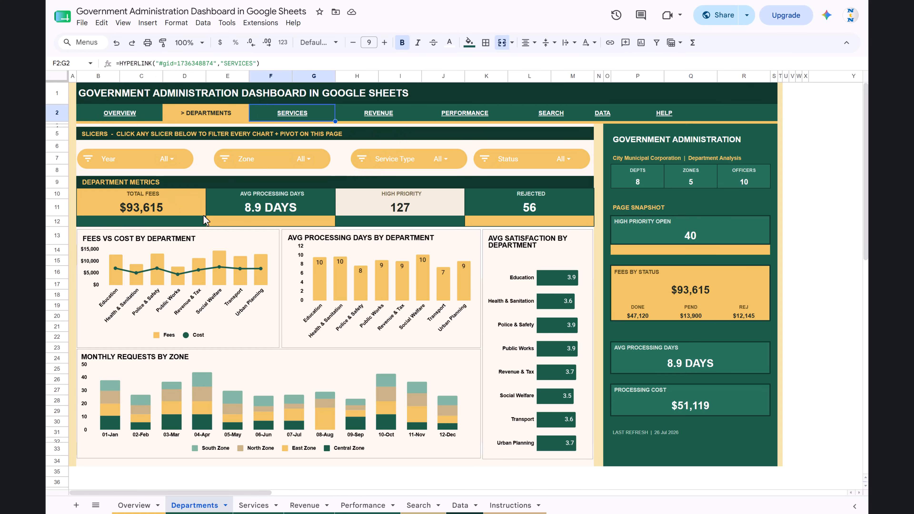
pyautogui.click(119, 183)
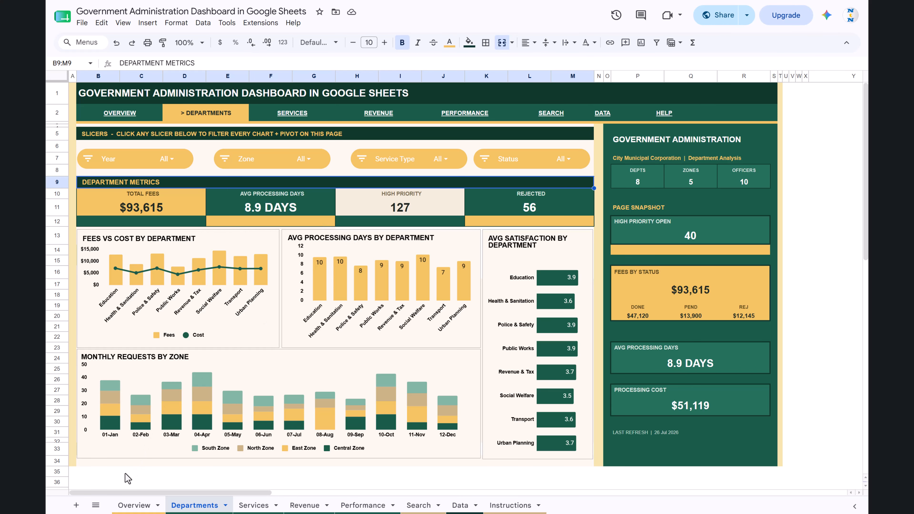
# Return to the Overview sheet and view the Pivot Engine tables that feed its charts.
pyautogui.click(135, 505)
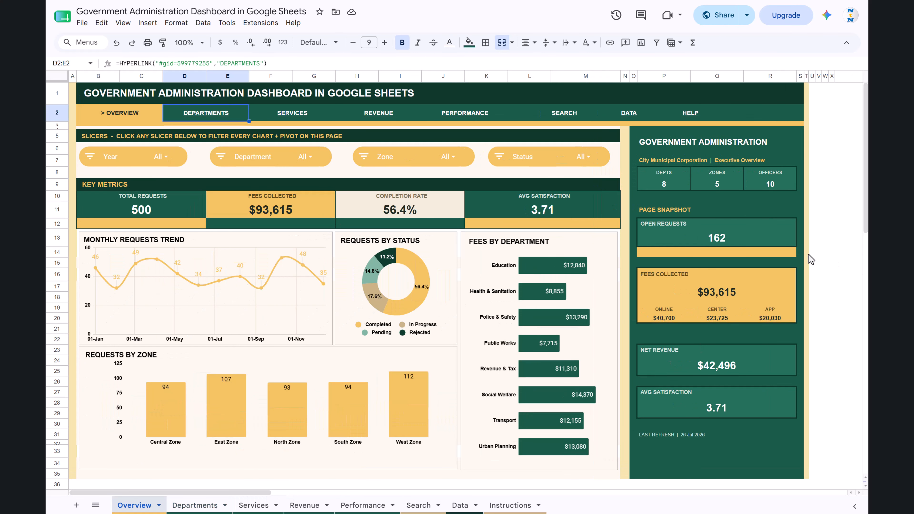
pyautogui.hscroll(10, 711, 236)
pyautogui.hscroll(4, 627, 226)
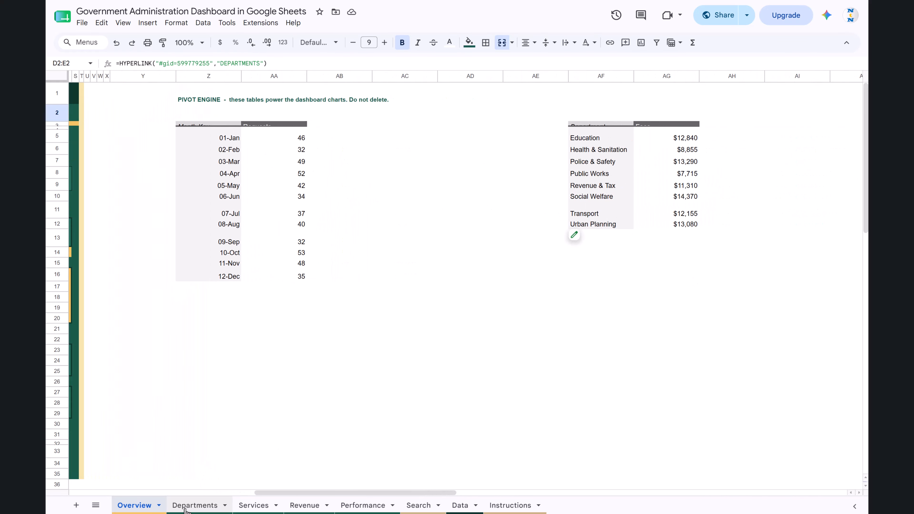
# Examine the Pivot Engine tables beside the Departments dashboard and return to its charts.
pyautogui.click(221, 503)
pyautogui.hscroll(15, 586, 317)
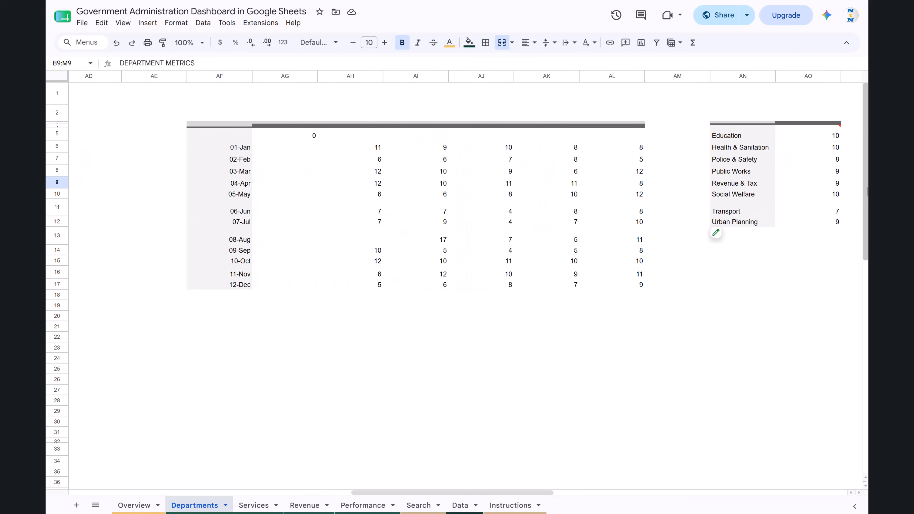
pyautogui.hscroll(3, 861, 187)
pyautogui.hscroll(-20, 313, 216)
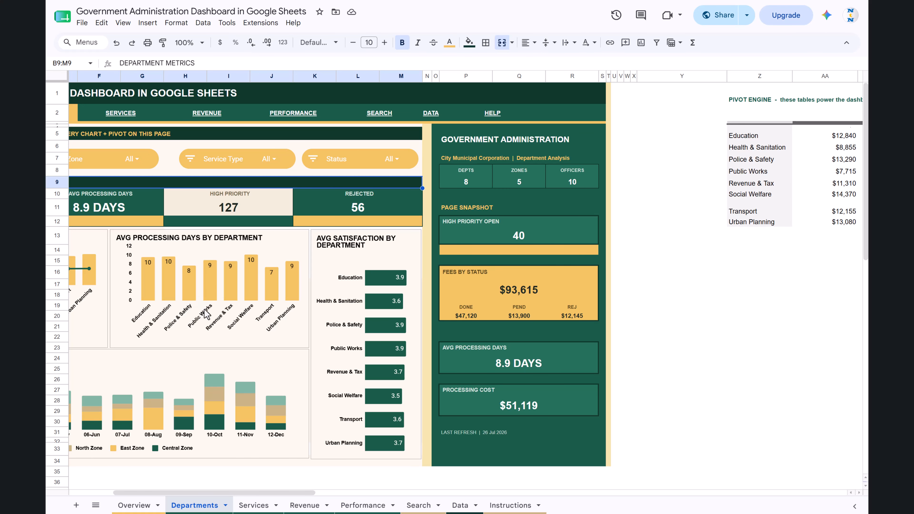
pyautogui.hscroll(1, 583, 183)
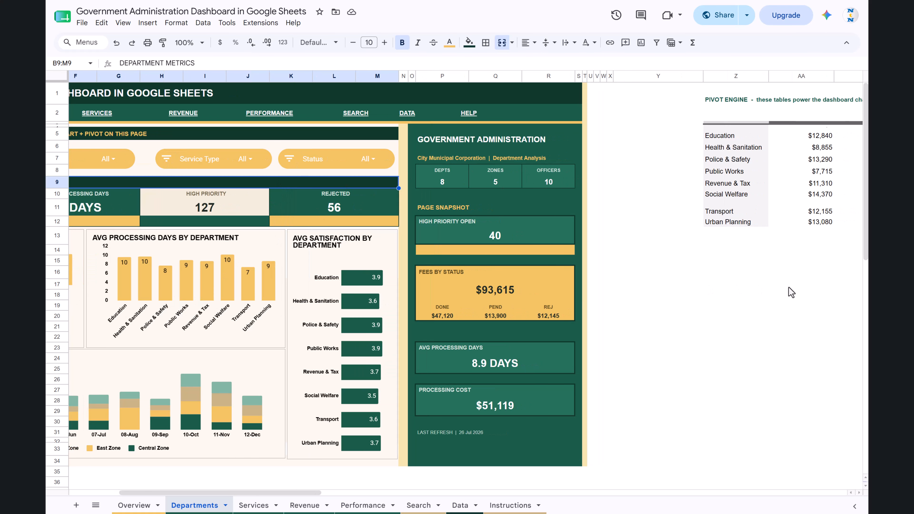
pyautogui.hscroll(-3, 788, 287)
pyautogui.hscroll(4, 788, 288)
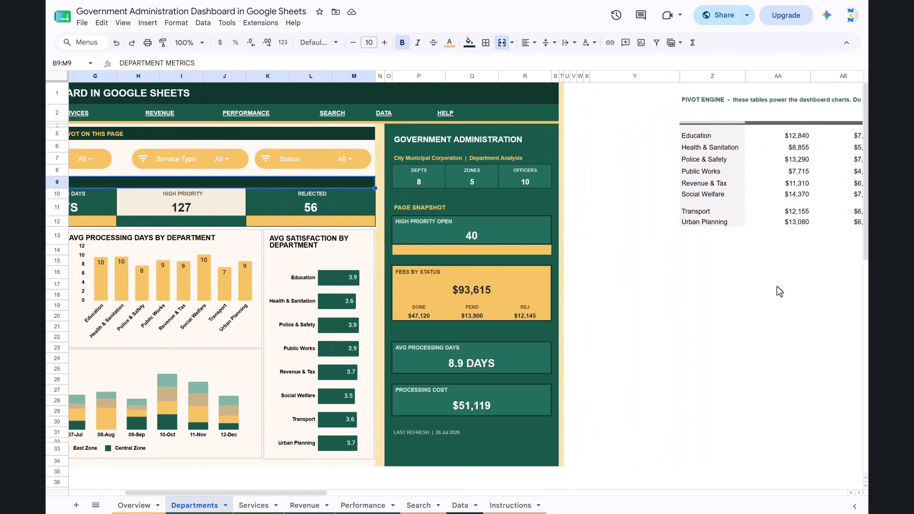
pyautogui.hscroll(3, 775, 288)
pyautogui.hscroll(-10, 684, 277)
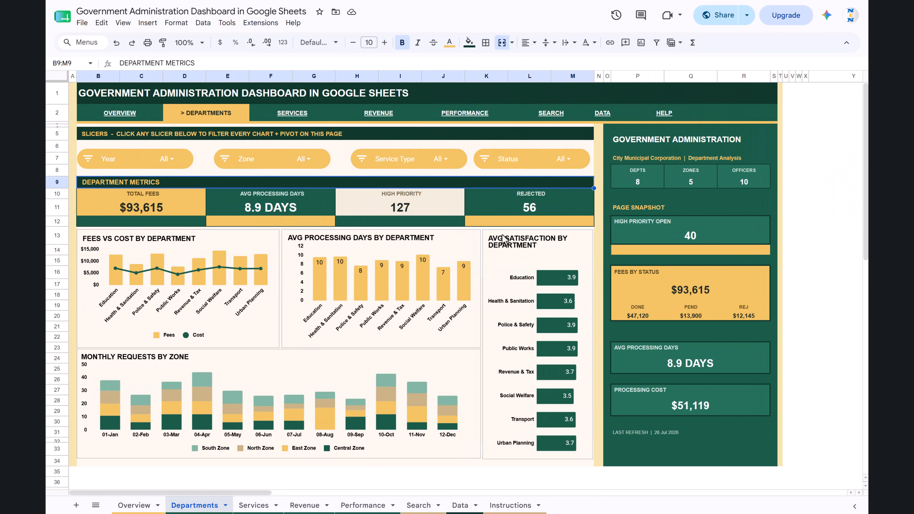
# Open the Services page through its navigation link and select the Total Requests card label.
pyautogui.click(294, 115)
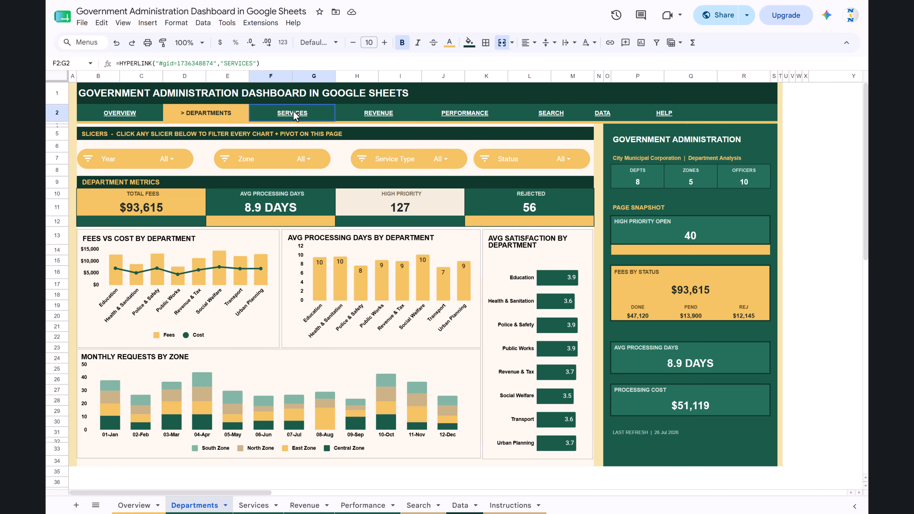
pyautogui.click(296, 137)
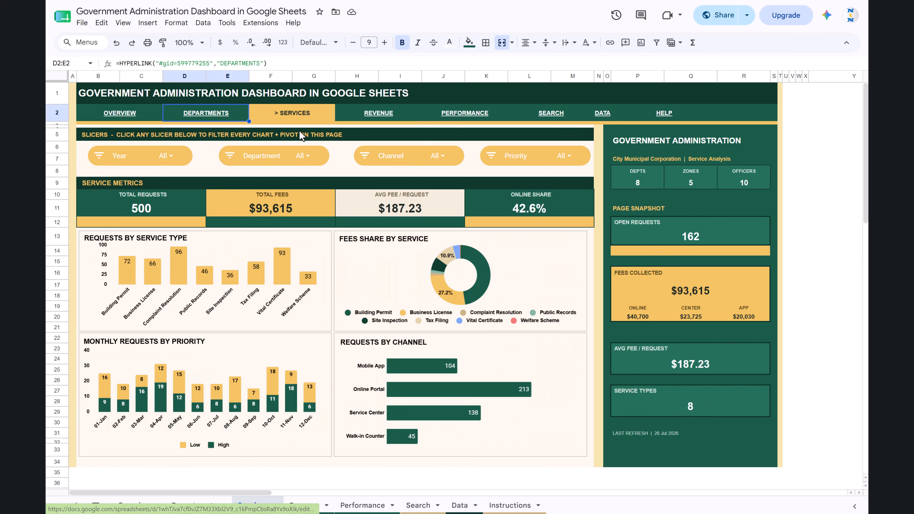
pyautogui.click(136, 202)
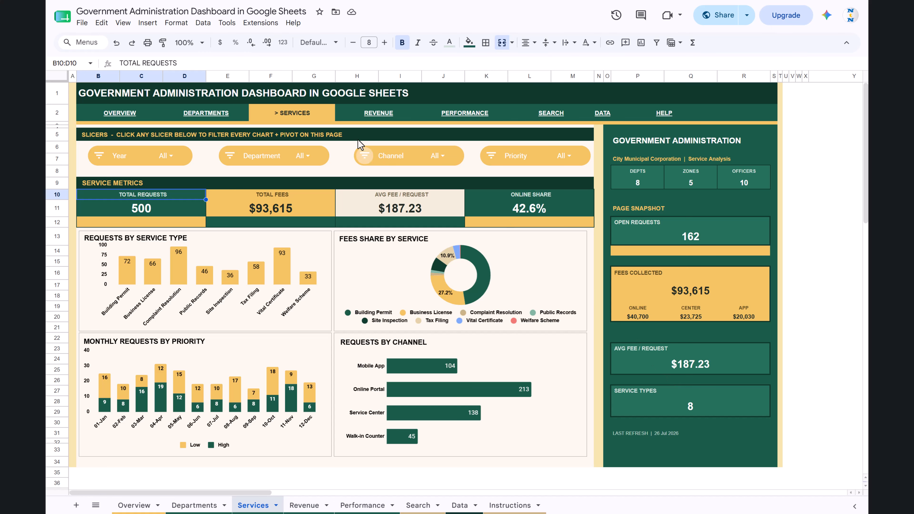
# View the Revenue page and continue to the Performance page through the dashboard's navigation links.
pyautogui.click(375, 114)
pyautogui.click(381, 136)
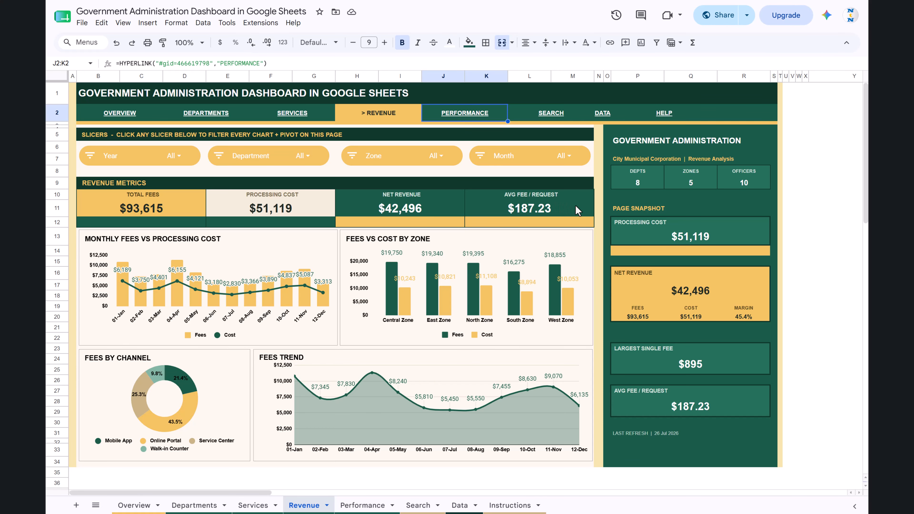
pyautogui.moveTo(467, 114)
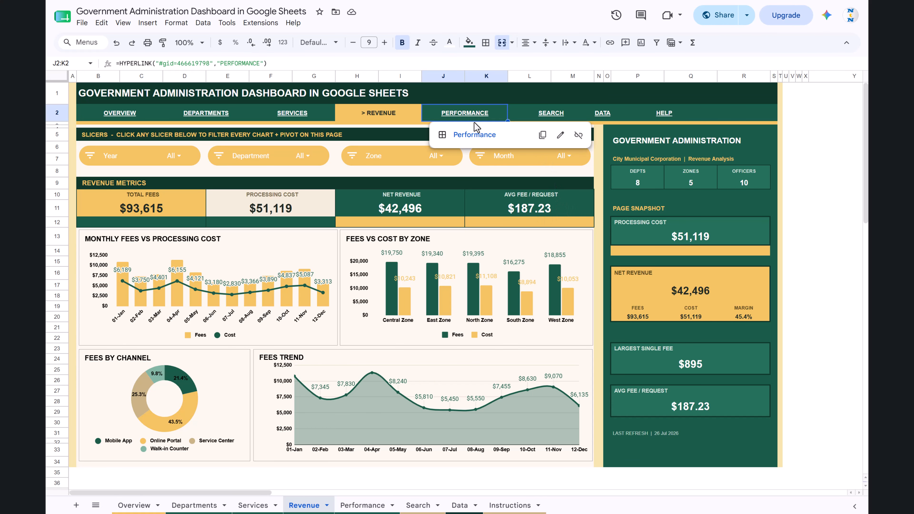
pyautogui.click(480, 136)
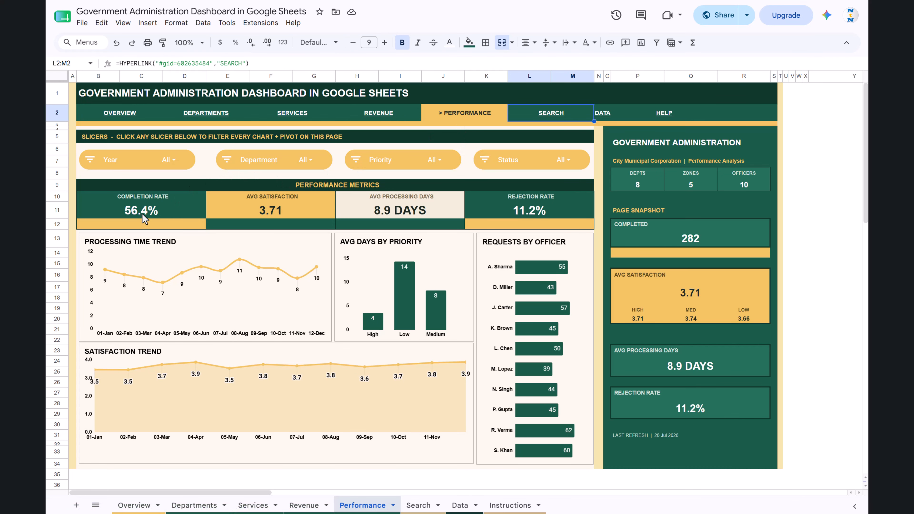
# Go through the Completion Rate, Avg Satisfaction, Avg Processing Days and Rejection Rate cards on the Performance page.
pyautogui.click(151, 215)
pyautogui.click(166, 200)
pyautogui.click(315, 201)
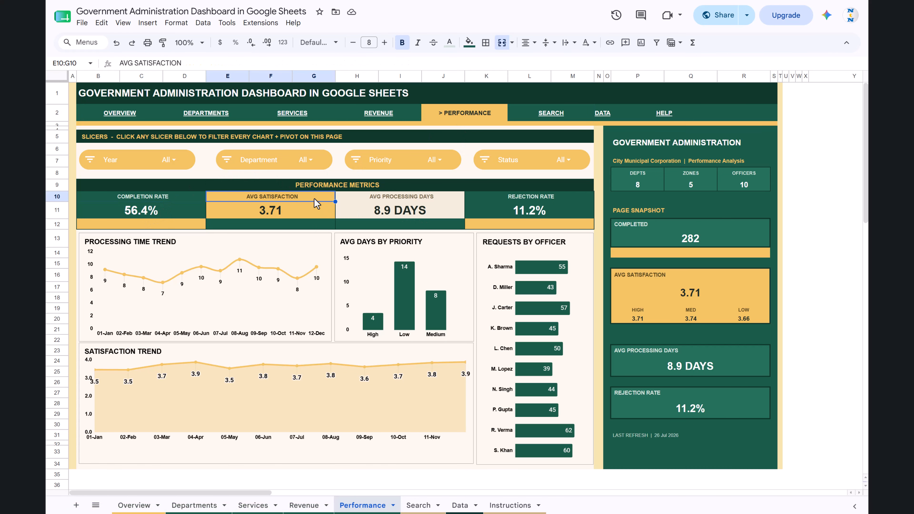
pyautogui.click(312, 211)
pyautogui.click(437, 211)
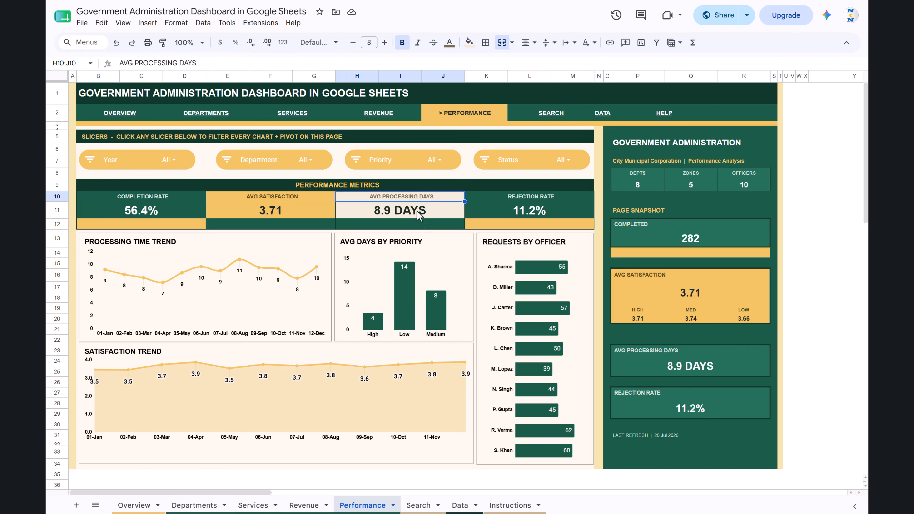
pyautogui.click(548, 200)
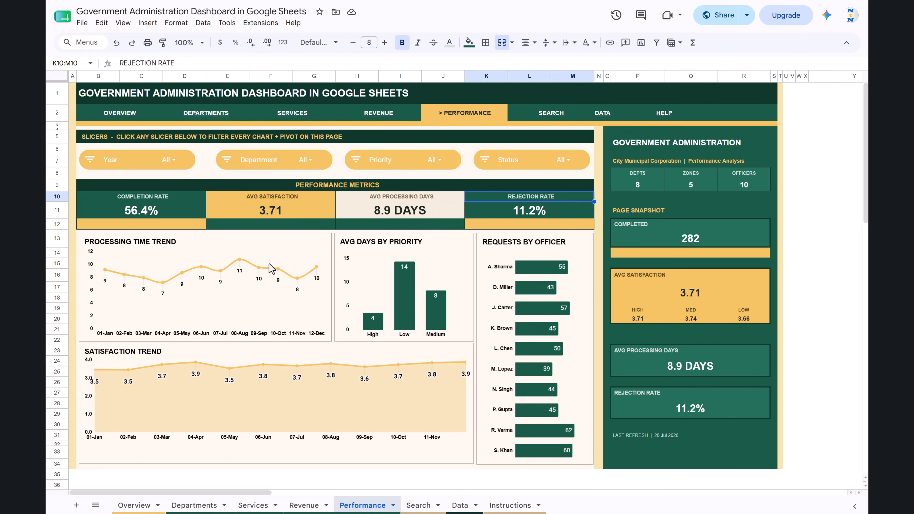
# Select the Processing Time Trend chart and look over the charts on the Performance page.
pyautogui.click(151, 266)
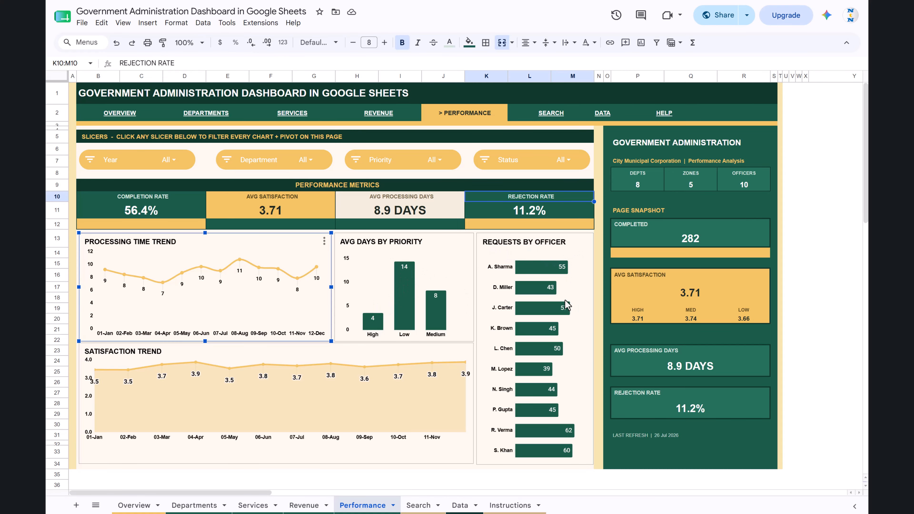
pyautogui.scroll(-2, 585, 339)
pyautogui.scroll(2, 585, 339)
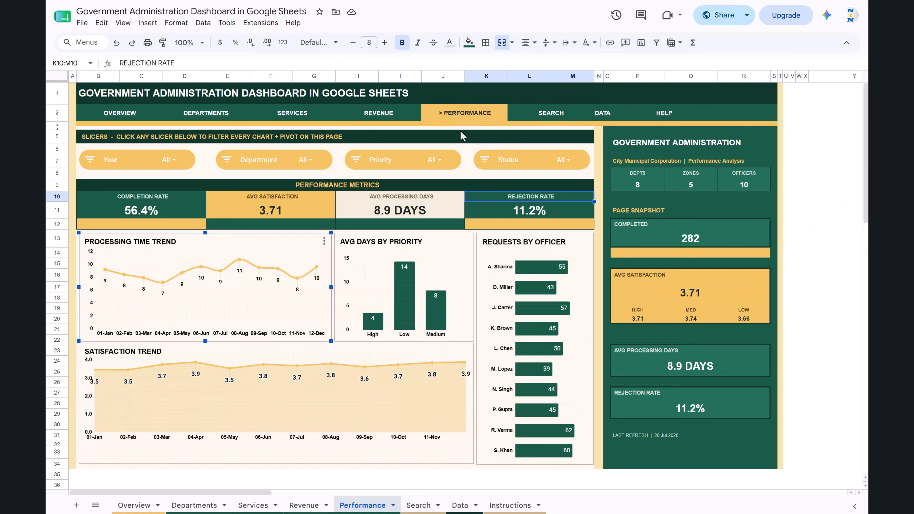
# Open the Search page, choose request ID GA-0014 in the record lookup and review its request details.
pyautogui.click(559, 118)
pyautogui.click(551, 137)
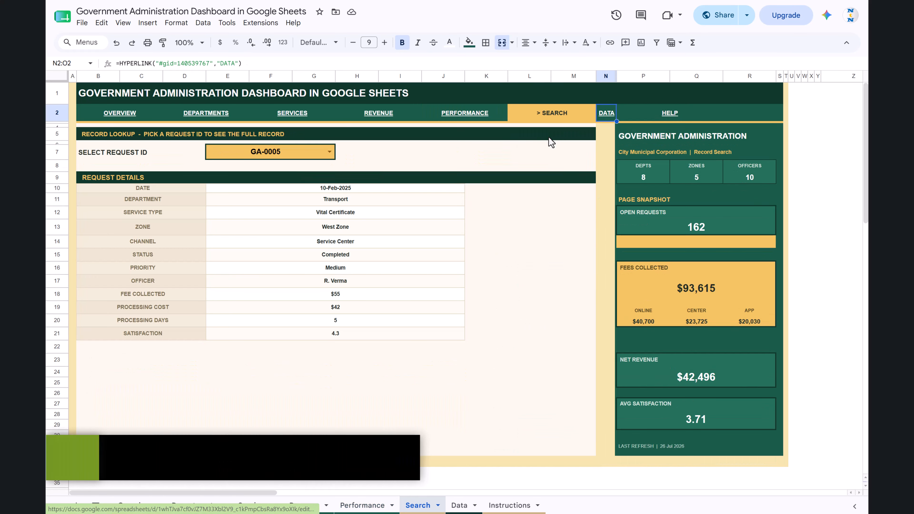
pyautogui.click(331, 153)
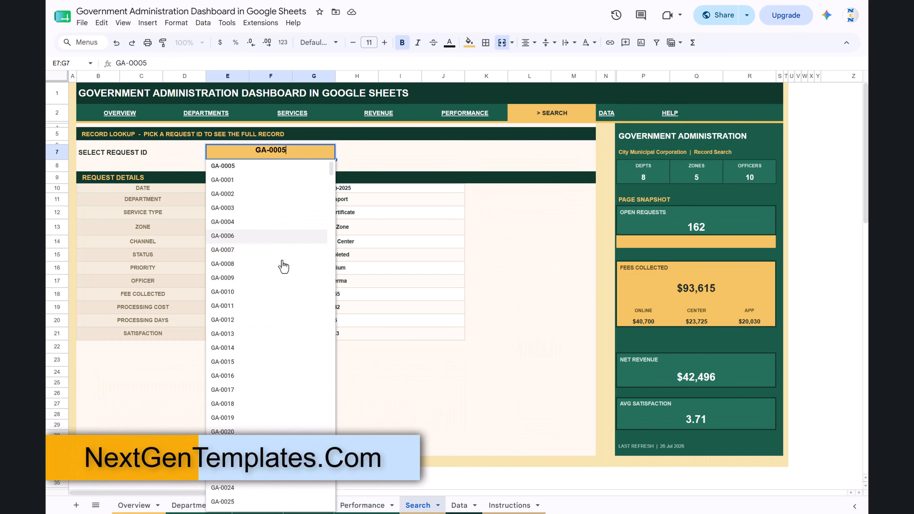
pyautogui.click(234, 343)
pyautogui.moveTo(169, 189); pyautogui.dragTo(366, 338)
pyautogui.click(520, 373)
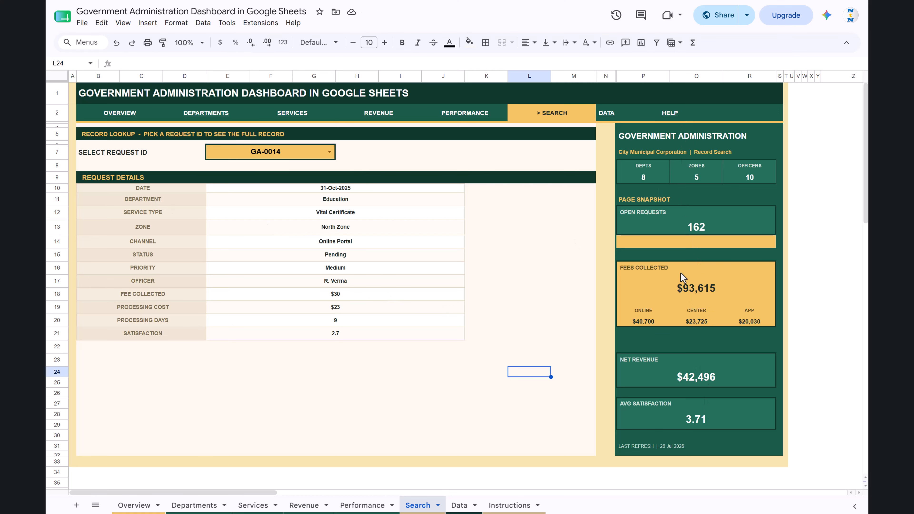
# Open the Data sheet through its navigation link and highlight sample records in the Request ID and Date columns.
pyautogui.click(607, 118)
pyautogui.click(627, 132)
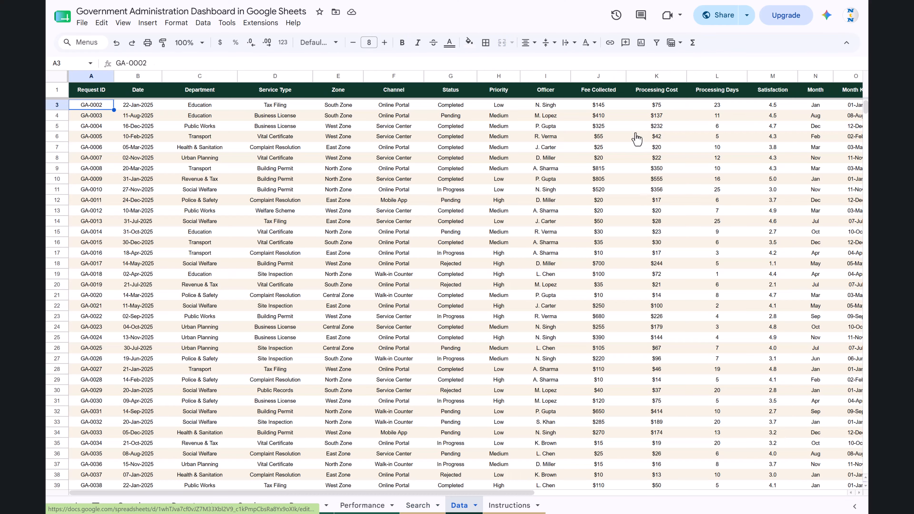
pyautogui.click(233, 155)
pyautogui.moveTo(82, 104); pyautogui.dragTo(447, 253)
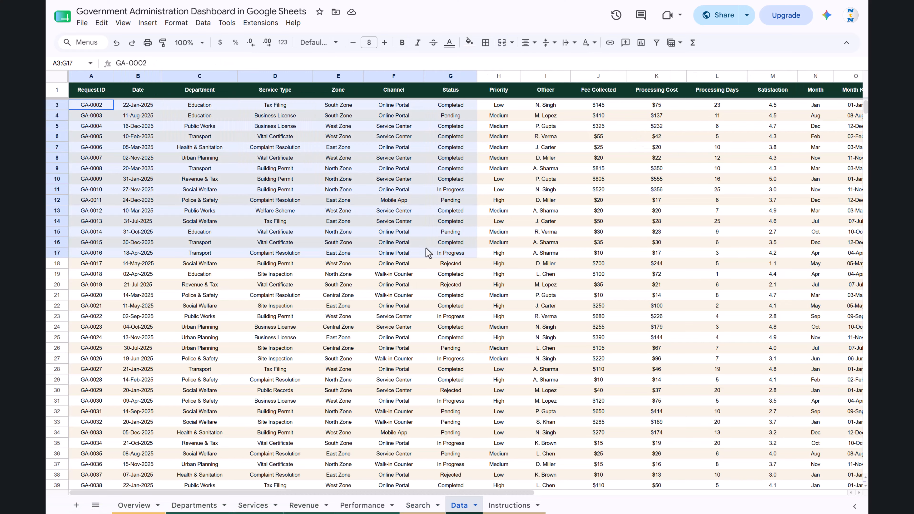
pyautogui.moveTo(93, 129); pyautogui.dragTo(89, 189)
pyautogui.moveTo(139, 108); pyautogui.dragTo(136, 157)
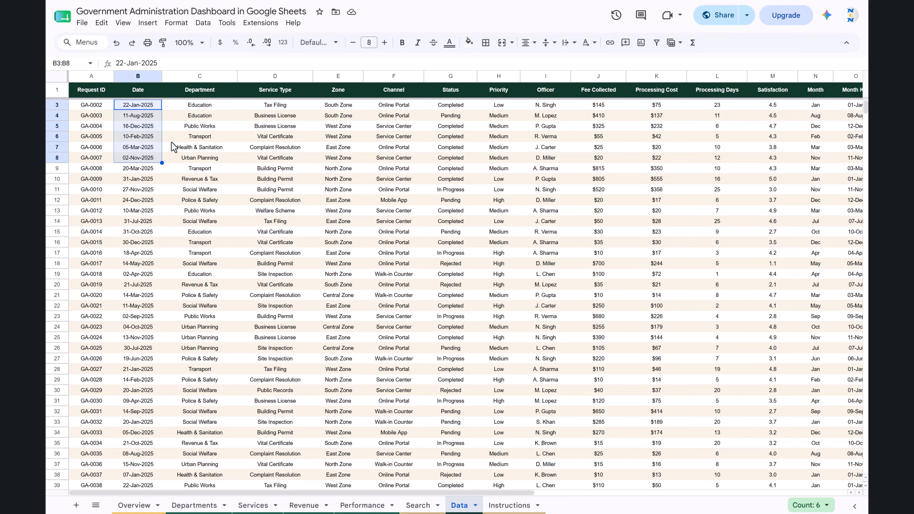
# Highlight sample cells in the Department, Service Type, Zone, Channel, Status, Priority and Officer columns in turn.
pyautogui.moveTo(211, 117); pyautogui.dragTo(203, 161)
pyautogui.moveTo(275, 116); pyautogui.dragTo(274, 146)
pyautogui.moveTo(338, 116); pyautogui.dragTo(338, 147)
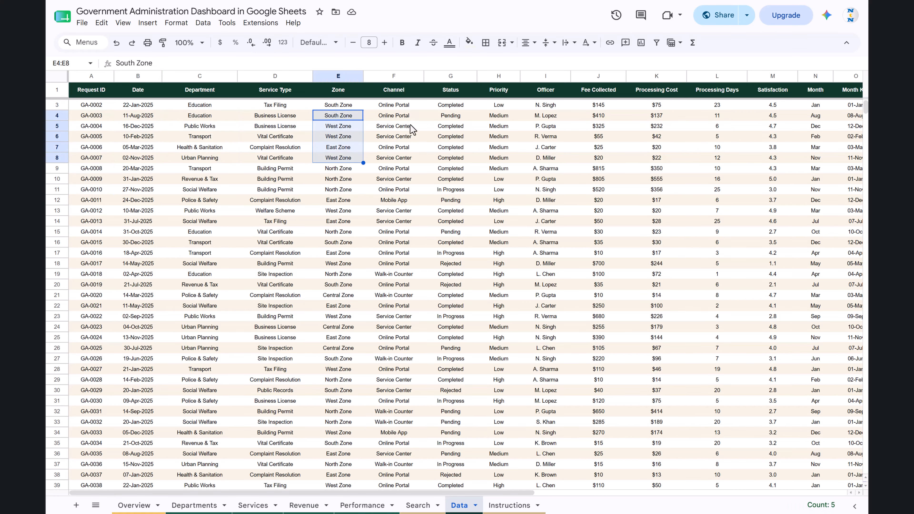
pyautogui.moveTo(394, 116); pyautogui.dragTo(394, 147)
pyautogui.moveTo(452, 119); pyautogui.dragTo(450, 179)
pyautogui.moveTo(499, 115); pyautogui.dragTo(518, 159)
pyautogui.moveTo(545, 104); pyautogui.dragTo(573, 159)
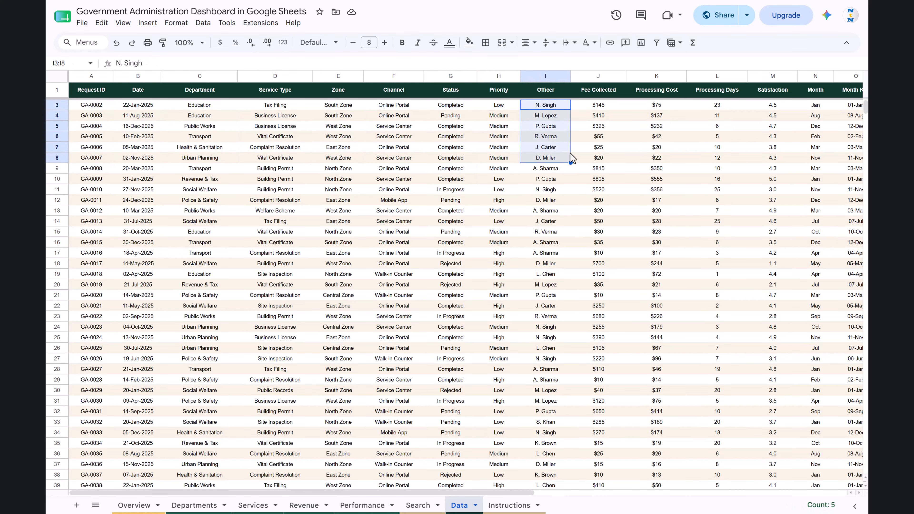
# Highlight sample cells in the Fee Collected, Processing Cost, Processing Days and Satisfaction columns in turn.
pyautogui.hscroll(5, 611, 150)
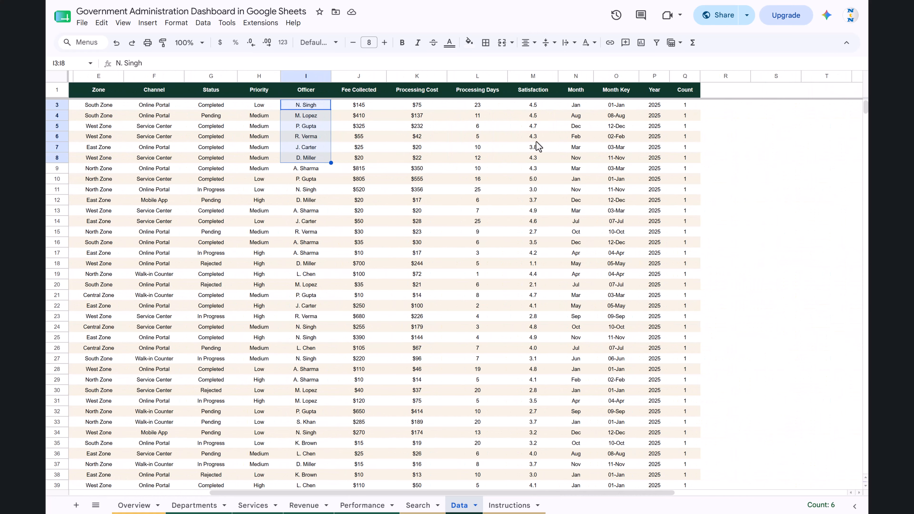
pyautogui.moveTo(359, 107); pyautogui.dragTo(371, 158)
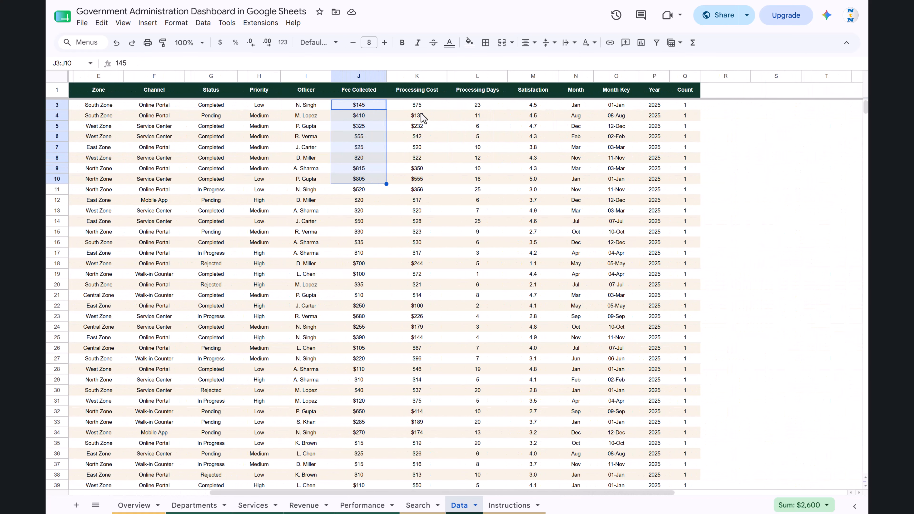
pyautogui.moveTo(418, 106); pyautogui.dragTo(445, 145)
pyautogui.moveTo(488, 107); pyautogui.dragTo(490, 157)
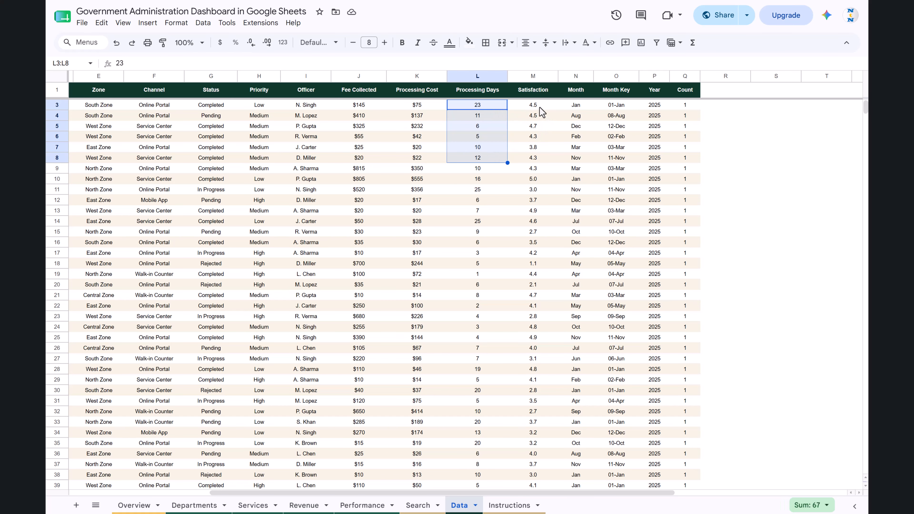
pyautogui.moveTo(534, 106); pyautogui.dragTo(534, 159)
# Highlight sample cells in the Month, Month Key, Year and Count columns in turn.
pyautogui.moveTo(576, 105); pyautogui.dragTo(577, 146)
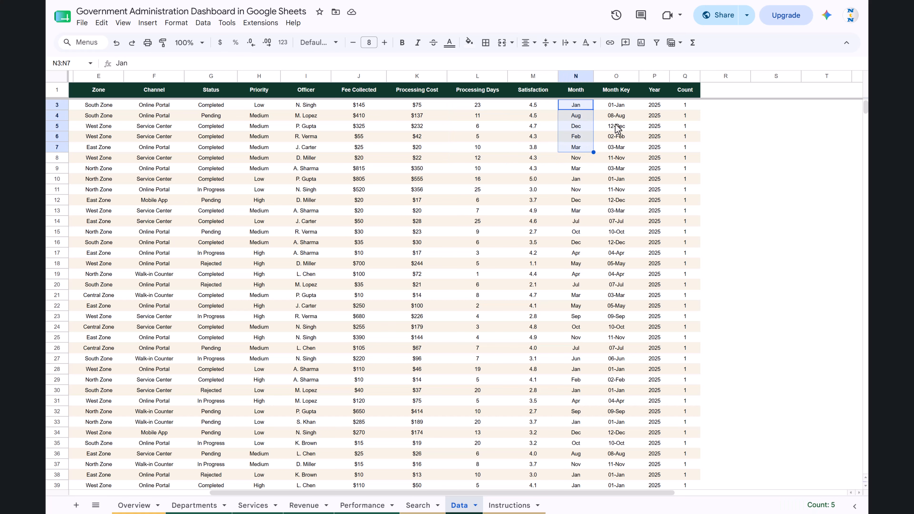
pyautogui.moveTo(615, 108); pyautogui.dragTo(616, 147)
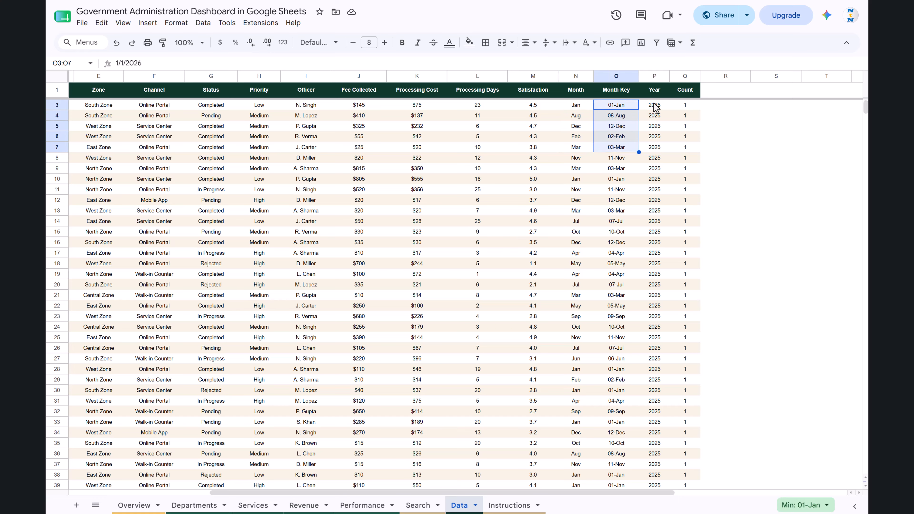
pyautogui.moveTo(654, 105); pyautogui.dragTo(654, 146)
pyautogui.moveTo(694, 124); pyautogui.dragTo(685, 211)
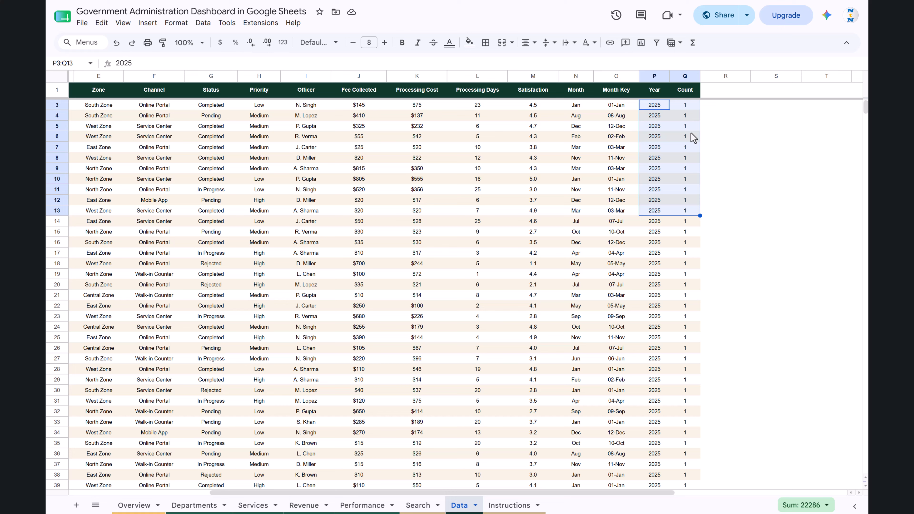
pyautogui.click(688, 106)
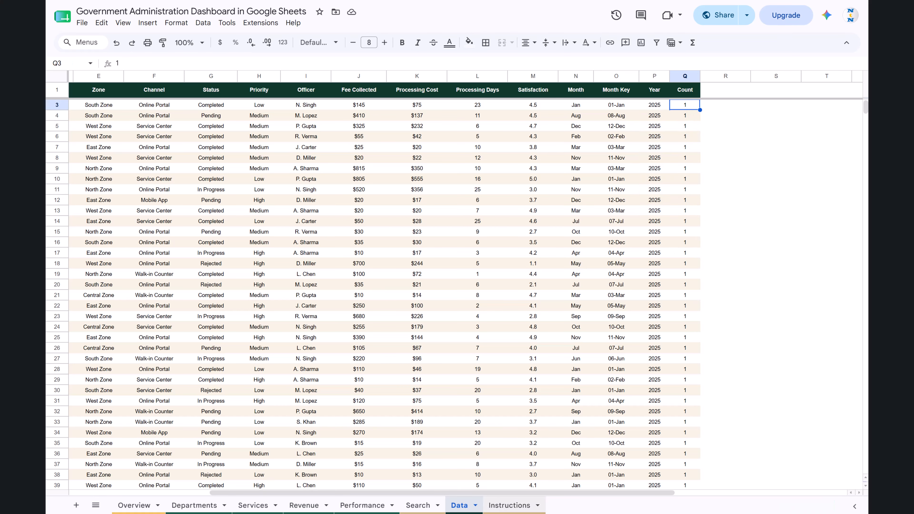
# Open the Instructions sheet and go through its sections on using the dashboard, slicers, adding data and charts.
pyautogui.click(502, 505)
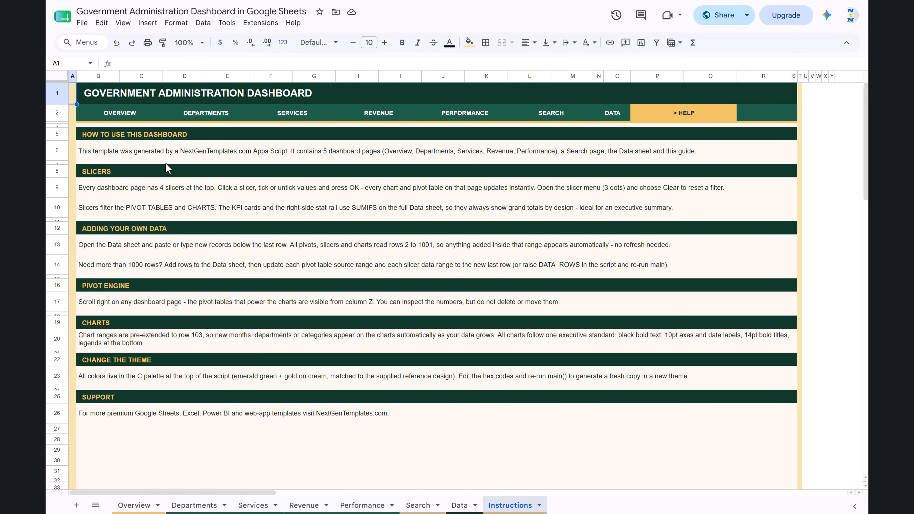
pyautogui.click(124, 137)
pyautogui.click(113, 206)
pyautogui.click(142, 269)
pyautogui.click(158, 323)
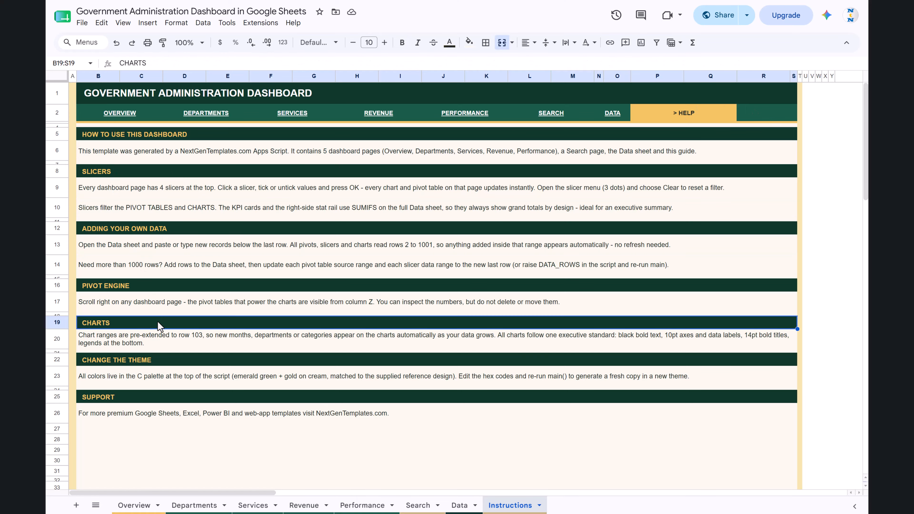
# Follow the navigation link to the Data sheet, return to Overview and review its dashboard and pivot engine tables.
pyautogui.click(622, 114)
pyautogui.click(633, 134)
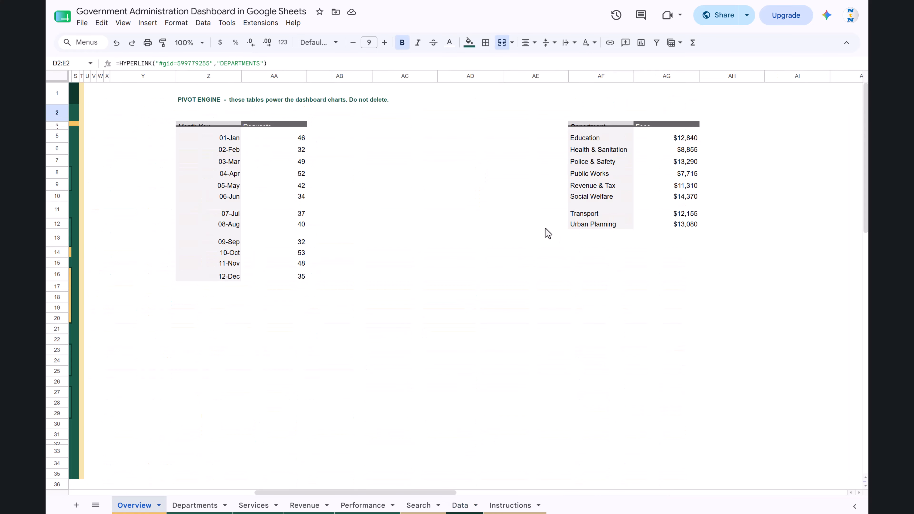
pyautogui.click(412, 291)
pyautogui.hscroll(-13, 425, 293)
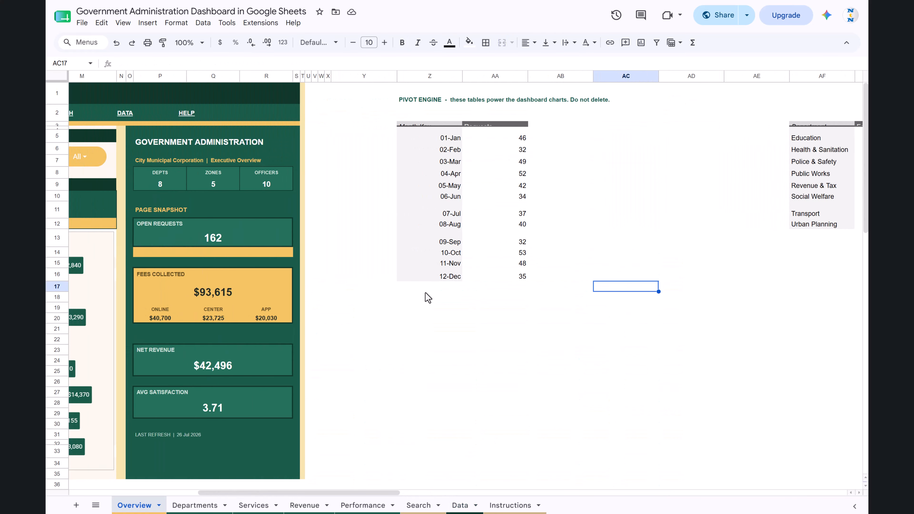
pyautogui.hscroll(-6, 428, 297)
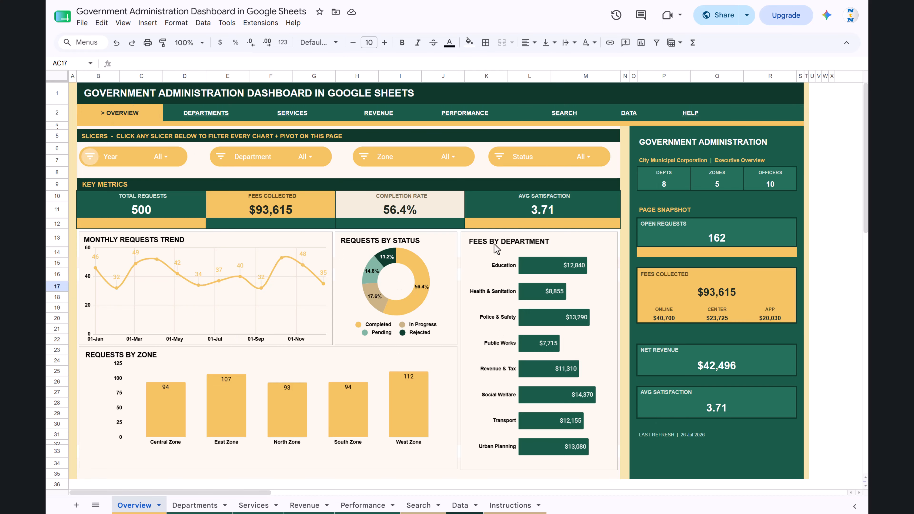
pyautogui.hscroll(13, 565, 146)
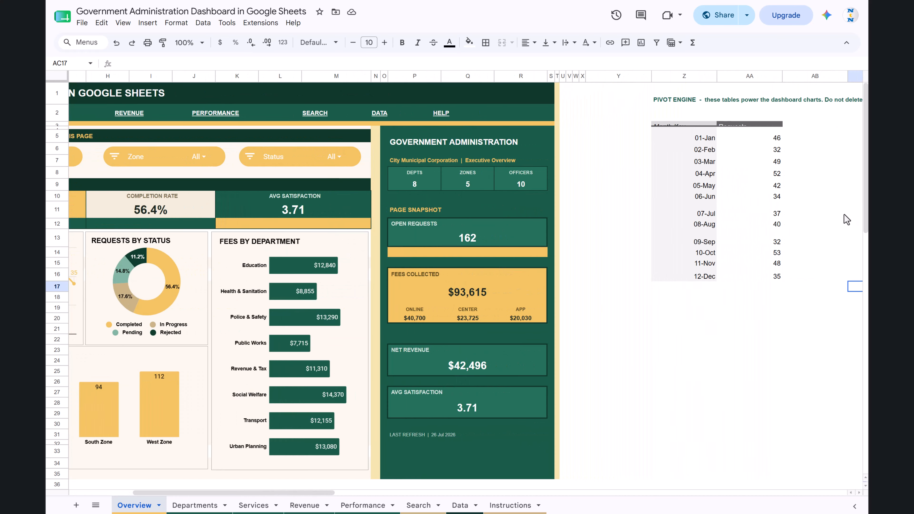
# Select the whole data table on the Data sheet and start a pivot table from Data!A1:Q501 for an existing sheet.
pyautogui.click(460, 505)
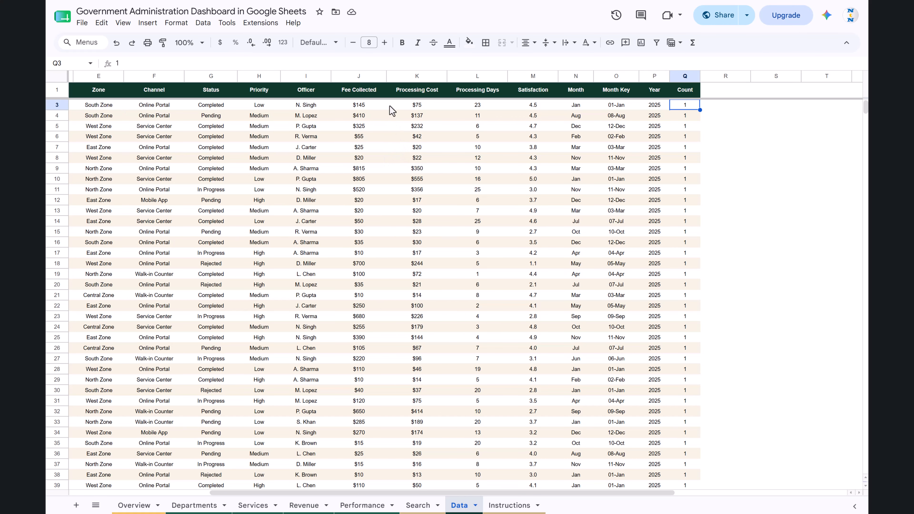
pyautogui.click(393, 94)
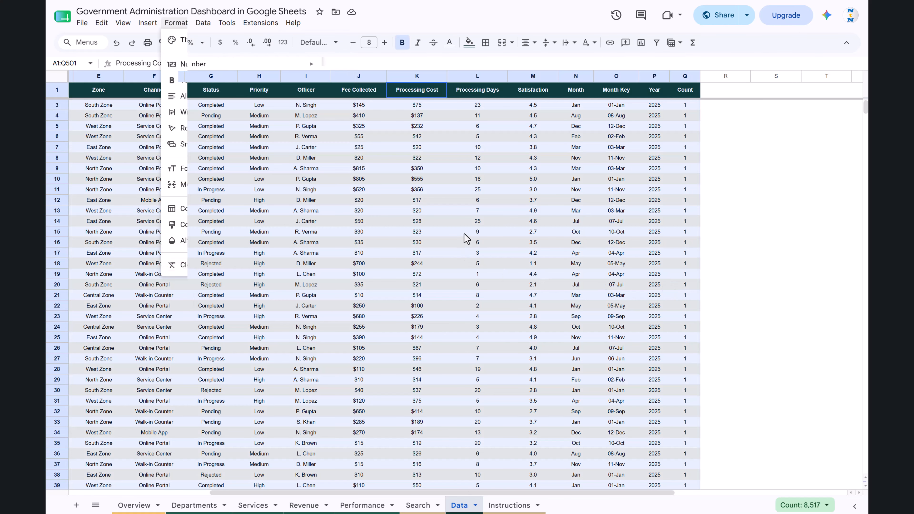
pyautogui.click(482, 223)
pyautogui.hotkey('ctrl', 'a')
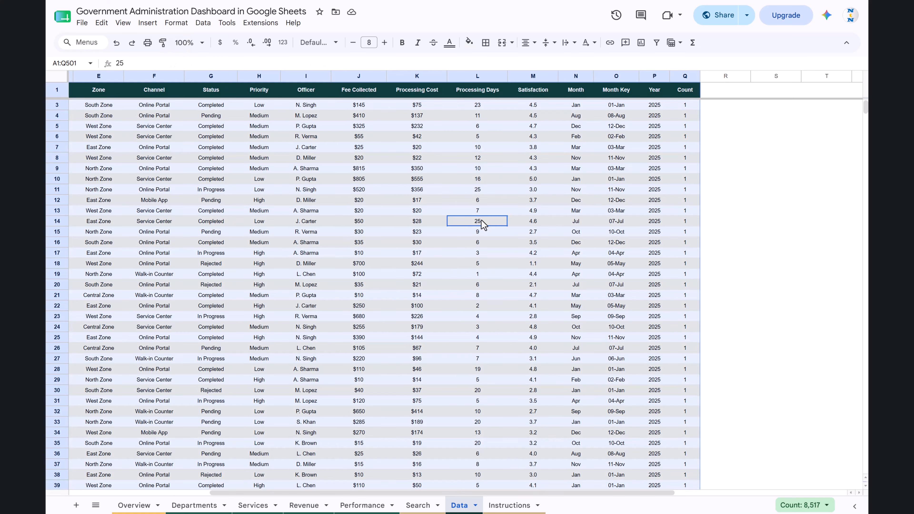
pyautogui.click(148, 22)
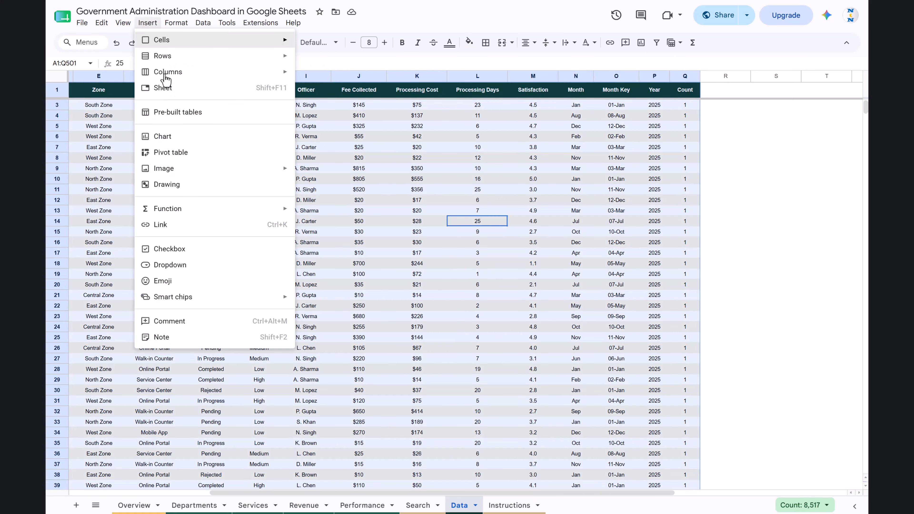
pyautogui.click(181, 153)
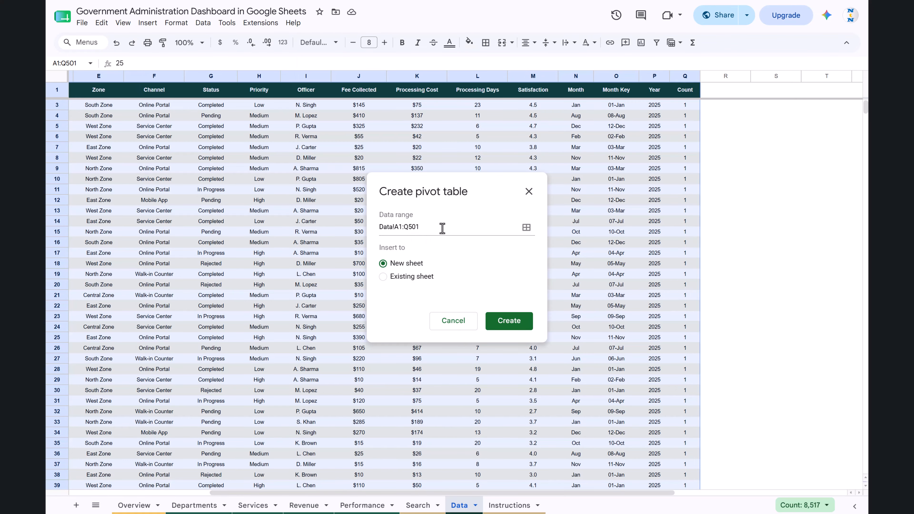
pyautogui.click(392, 277)
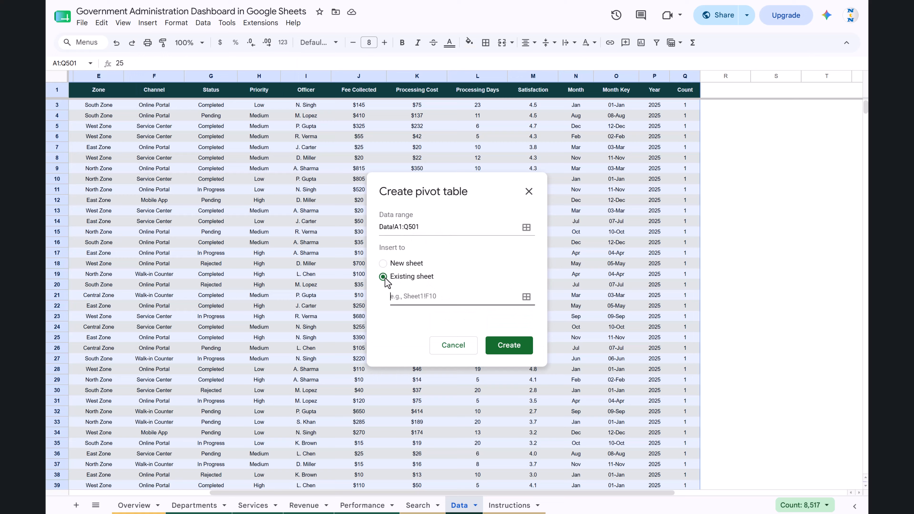
pyautogui.click(435, 231)
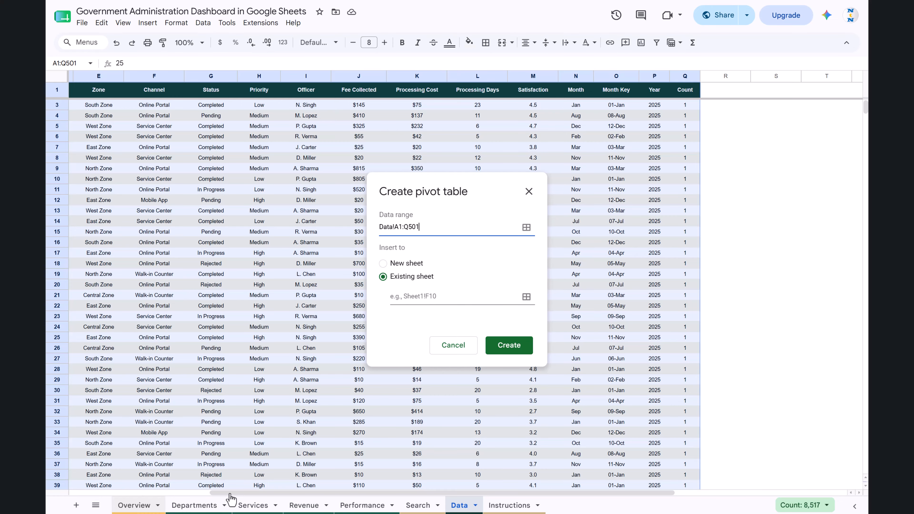
# Set the pivot table location to cell BA2 on the Overview sheet, beyond the existing pivot tables, and create it.
pyautogui.click(142, 505)
pyautogui.hscroll(15, 692, 231)
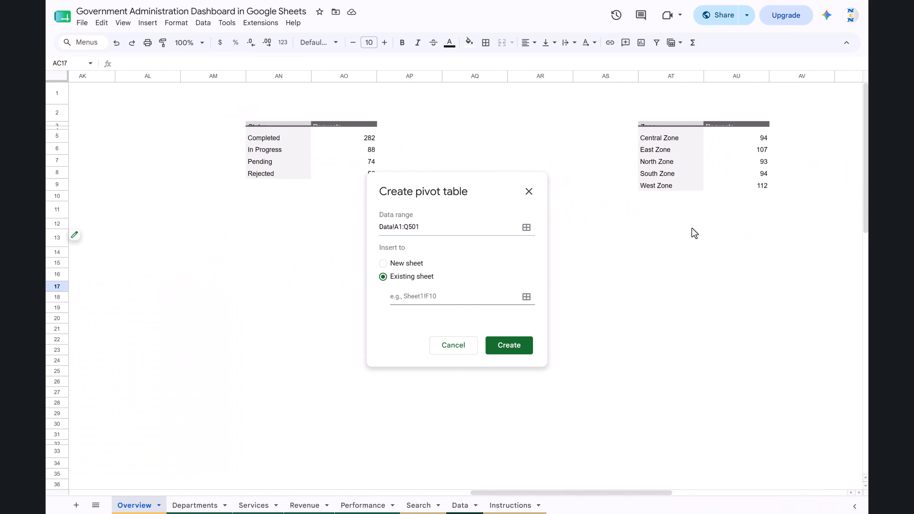
pyautogui.hscroll(-8, 857, 219)
pyautogui.hscroll(7, 851, 219)
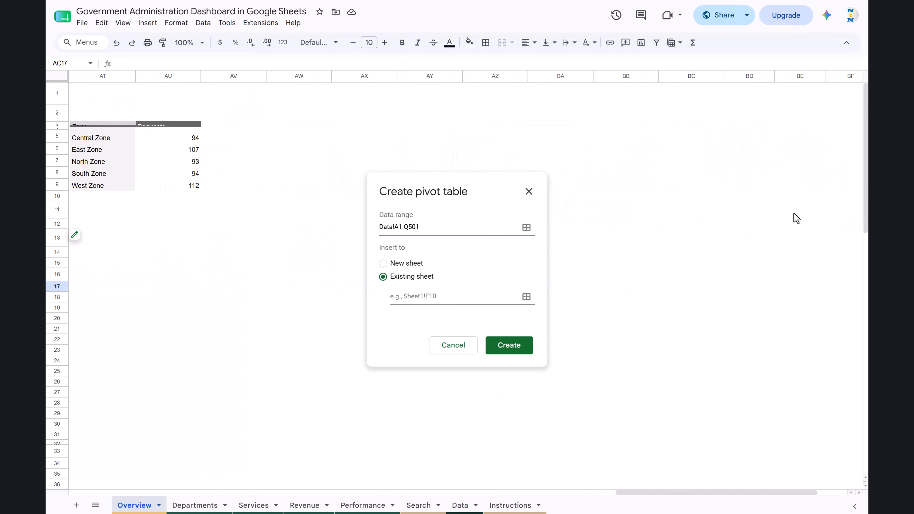
pyautogui.click(531, 119)
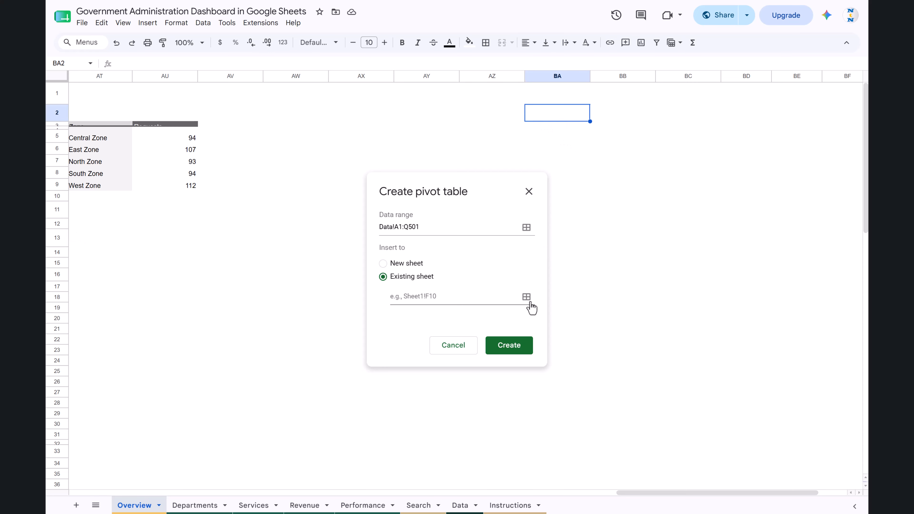
pyautogui.click(448, 296)
pyautogui.click(526, 297)
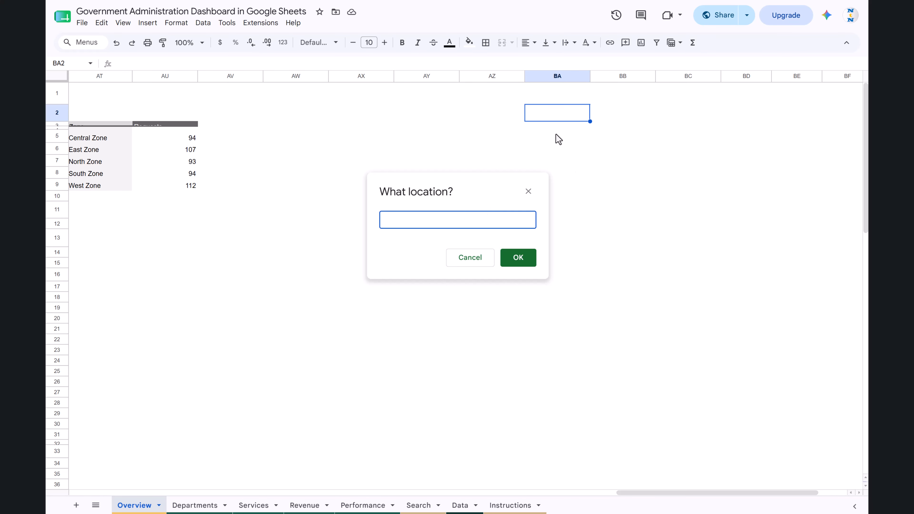
pyautogui.click(560, 112)
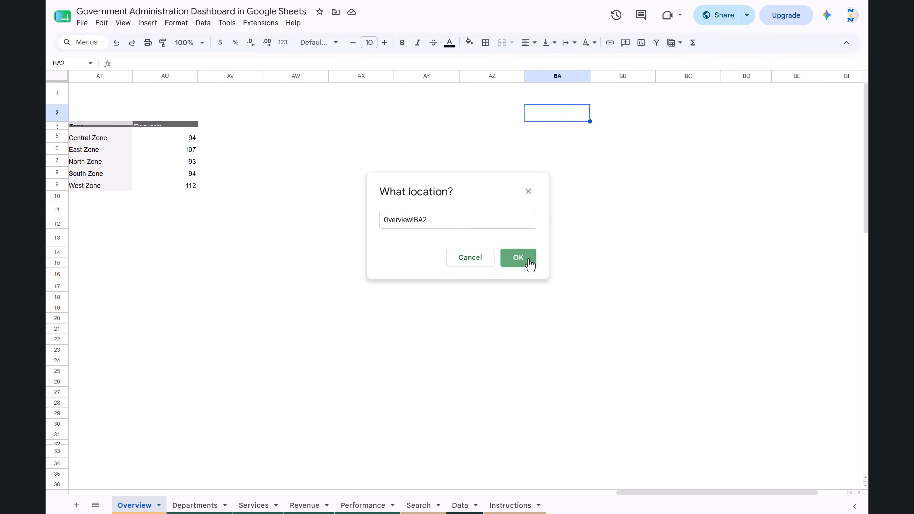
pyautogui.click(520, 258)
pyautogui.click(507, 332)
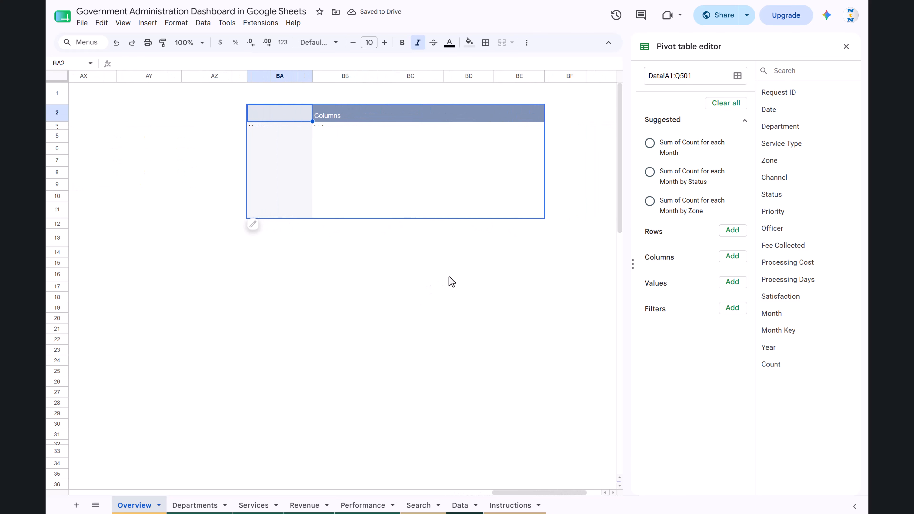
# Add Department as rows and the SUM of Fee Collected as values to the pivot table, with row totals hidden.
pyautogui.click(734, 233)
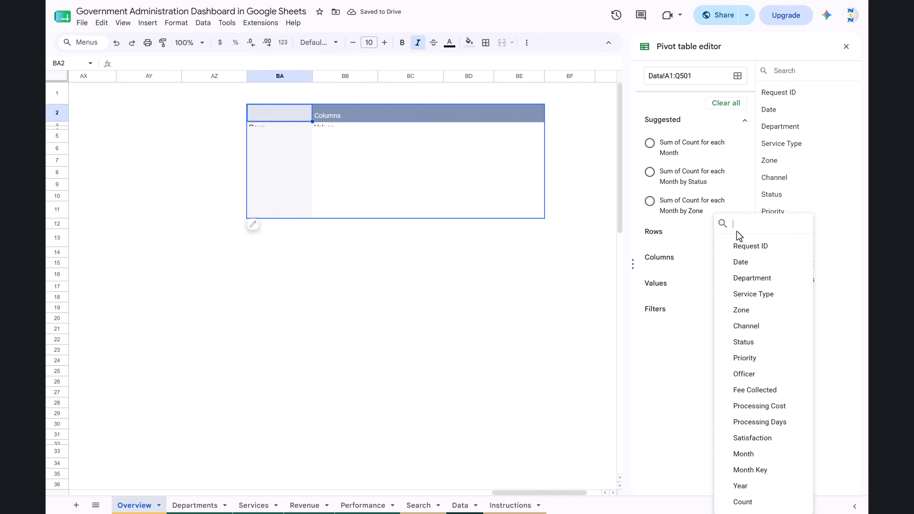
pyautogui.click(762, 287)
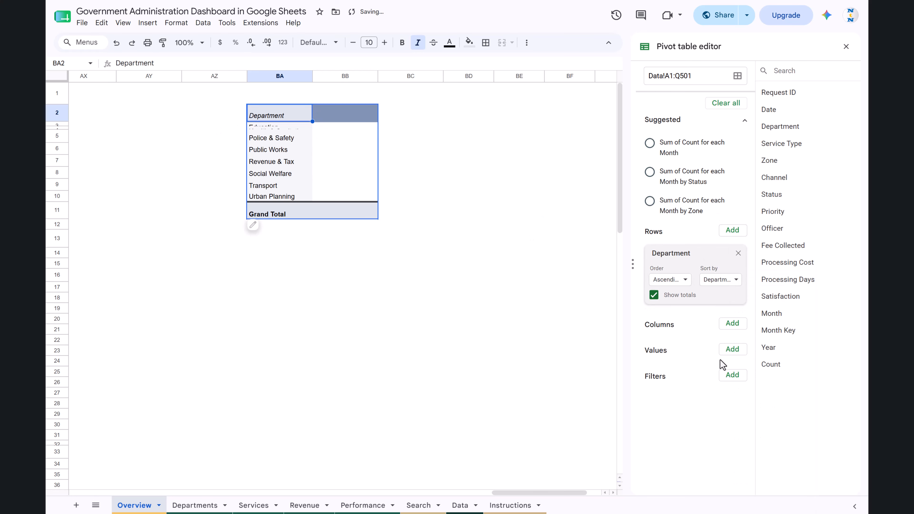
pyautogui.click(733, 350)
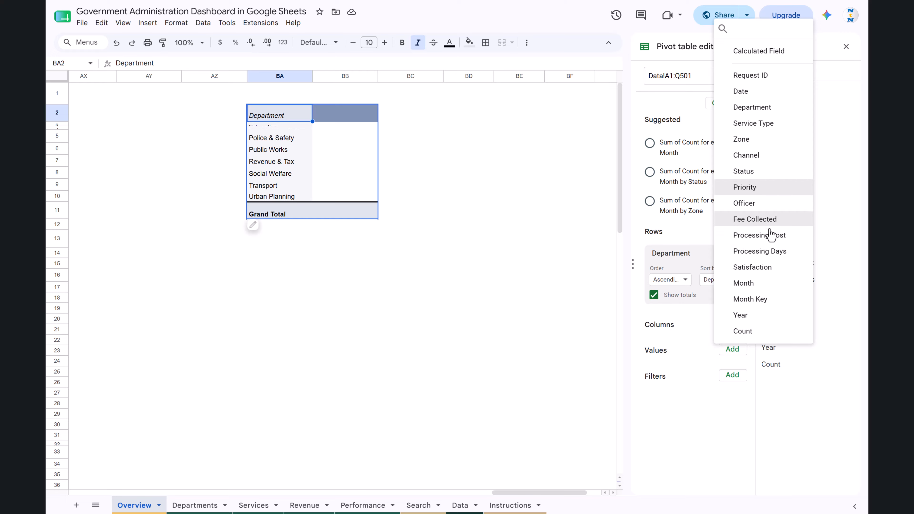
pyautogui.click(770, 221)
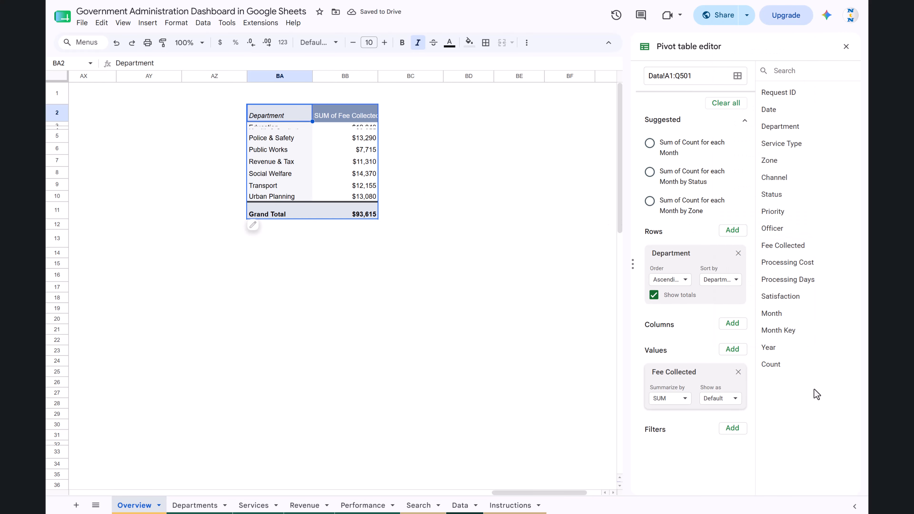
pyautogui.click(654, 296)
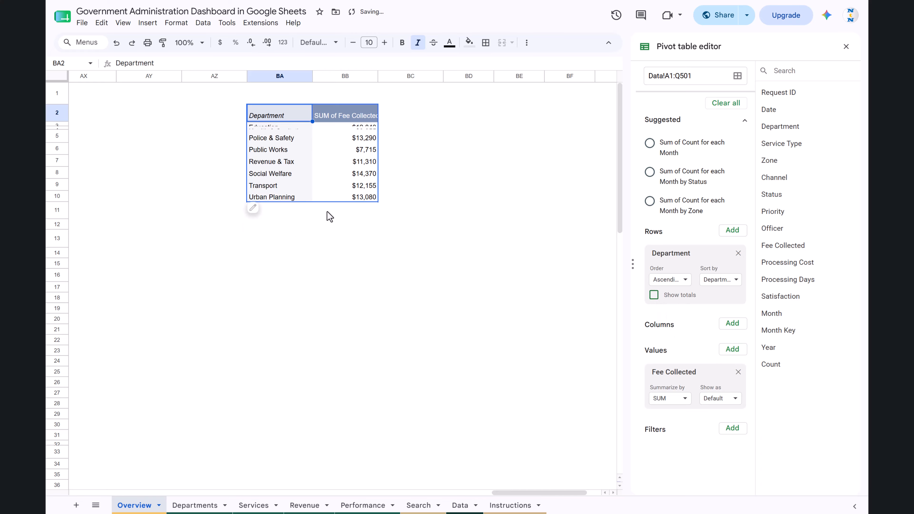
# Insert a column chart from the range BA2:BB30 covering the new pivot table, and select the chart.
pyautogui.moveTo(287, 115); pyautogui.dragTo(347, 353)
pyautogui.click(148, 23)
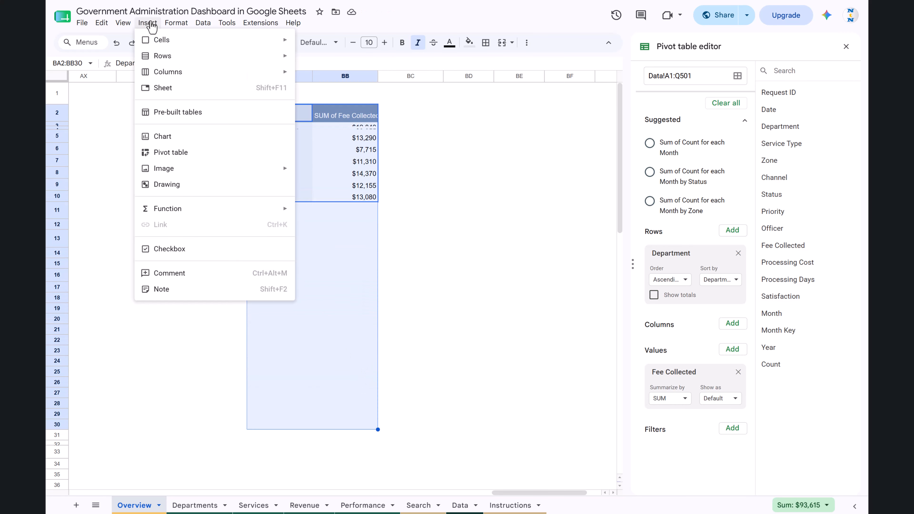
pyautogui.click(148, 23)
pyautogui.click(148, 23)
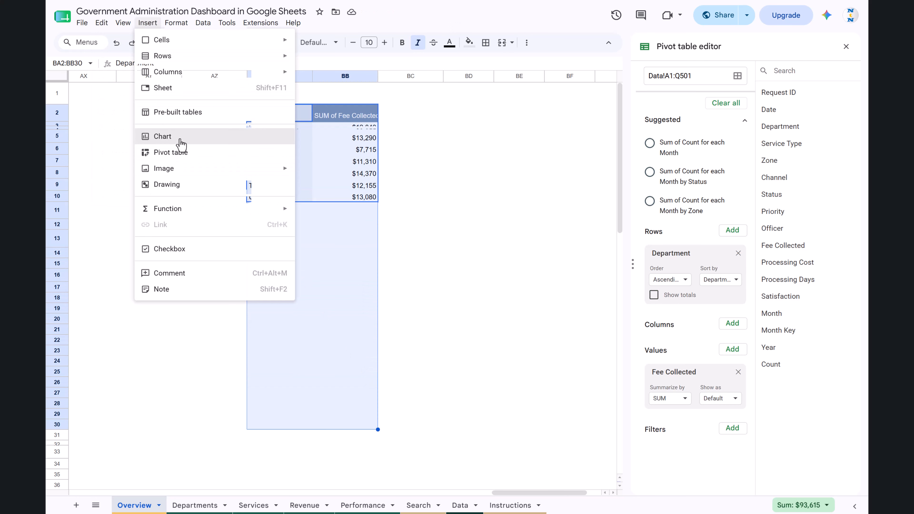
pyautogui.press('Escape')
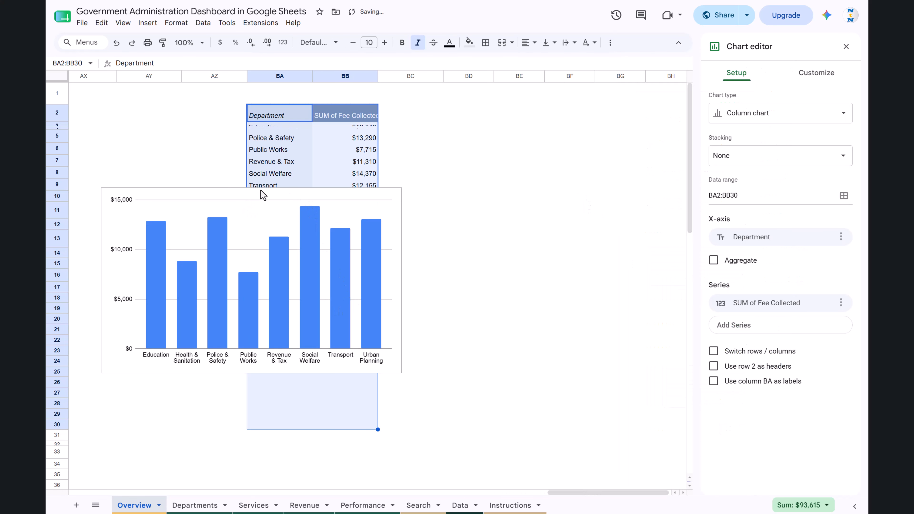
pyautogui.click(400, 278)
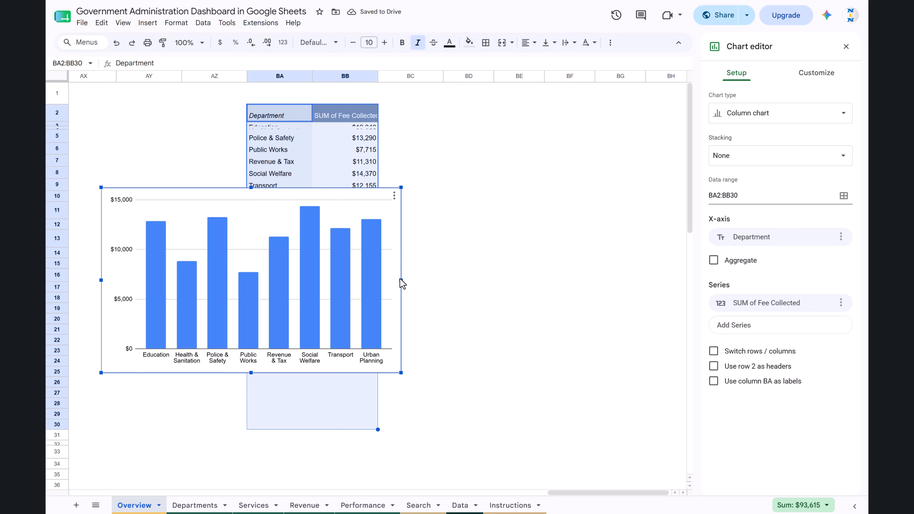
# Move the column chart off the lower pivot range to the area beside it, starting over column BB.
pyautogui.moveTo(400, 279); pyautogui.dragTo(692, 214)
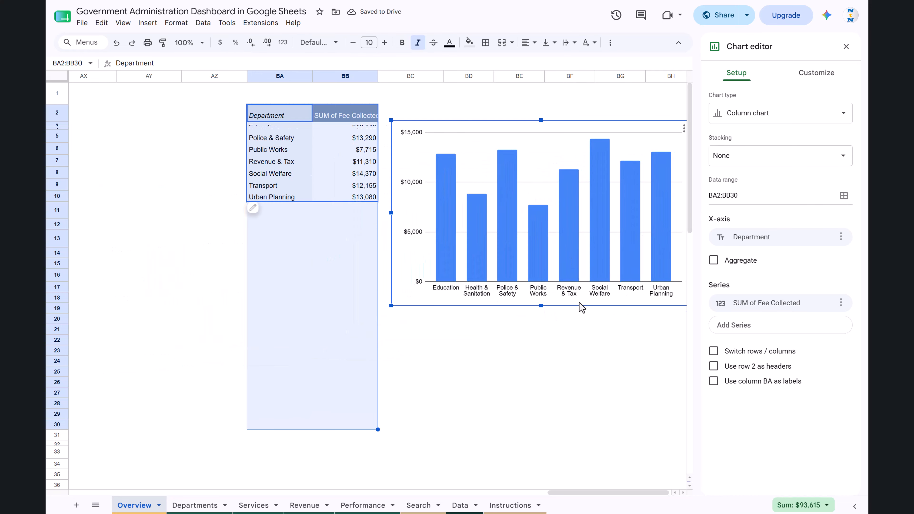
pyautogui.moveTo(580, 305); pyautogui.dragTo(526, 310)
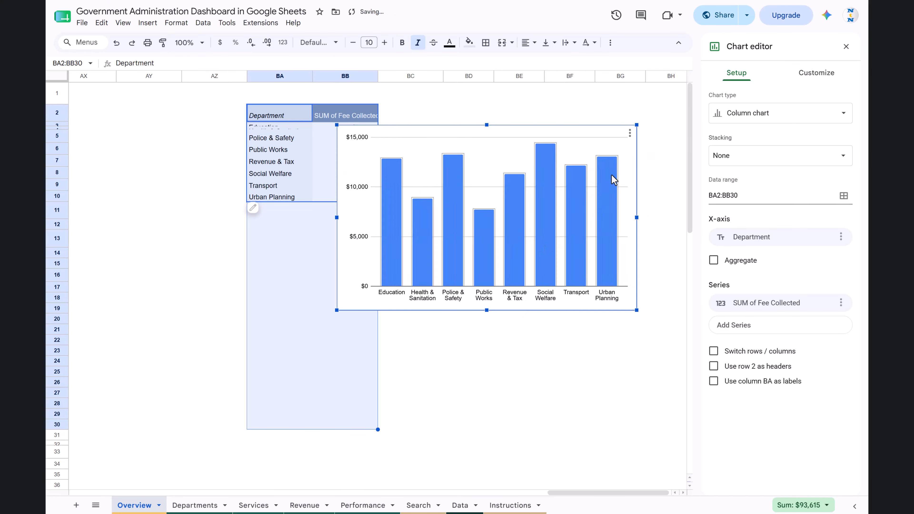
# Edit the chart setup to aggregate the x-axis data and treat row 2 as data instead of headers.
pyautogui.click(629, 133)
pyautogui.moveTo(686, 186)
pyautogui.click(666, 149)
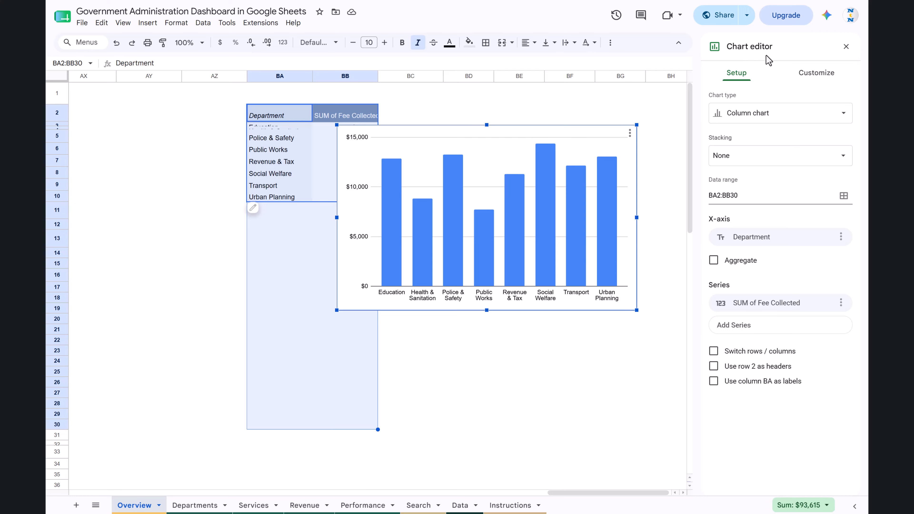
pyautogui.click(733, 262)
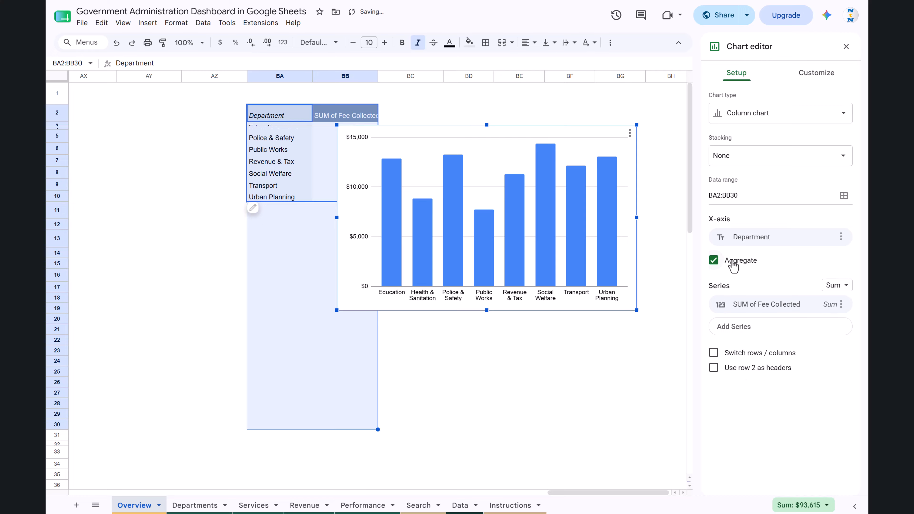
pyautogui.click(744, 371)
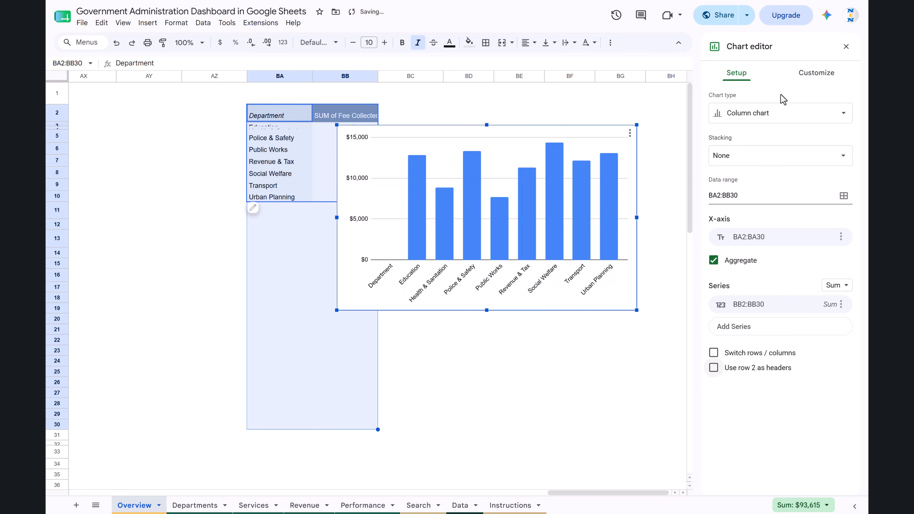
# Set the chart style of the fee chart to 3D.
pyautogui.click(815, 74)
pyautogui.click(746, 104)
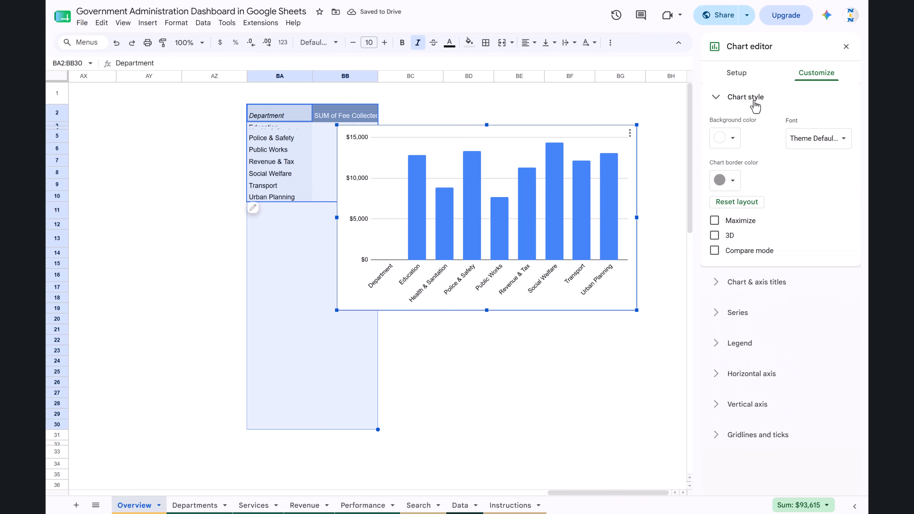
pyautogui.click(728, 239)
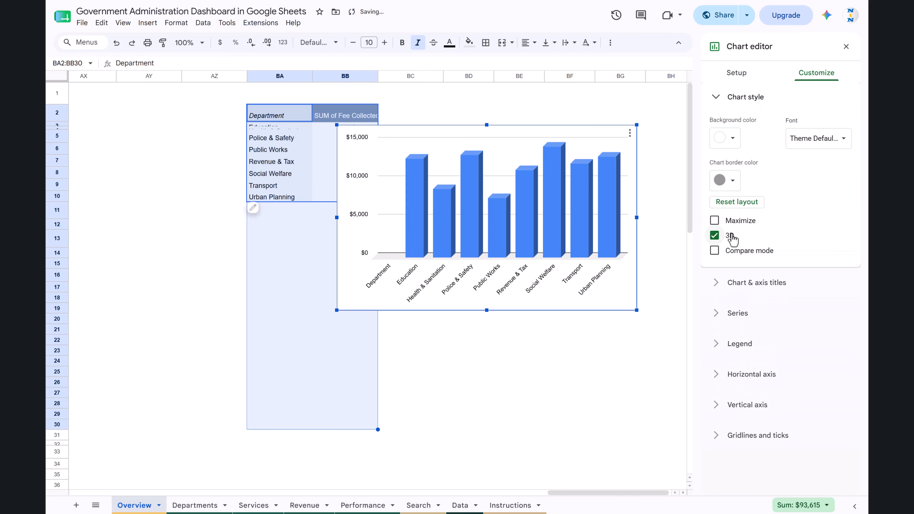
# Set the chart title to "Fee Collection by Department".
pyautogui.click(759, 291)
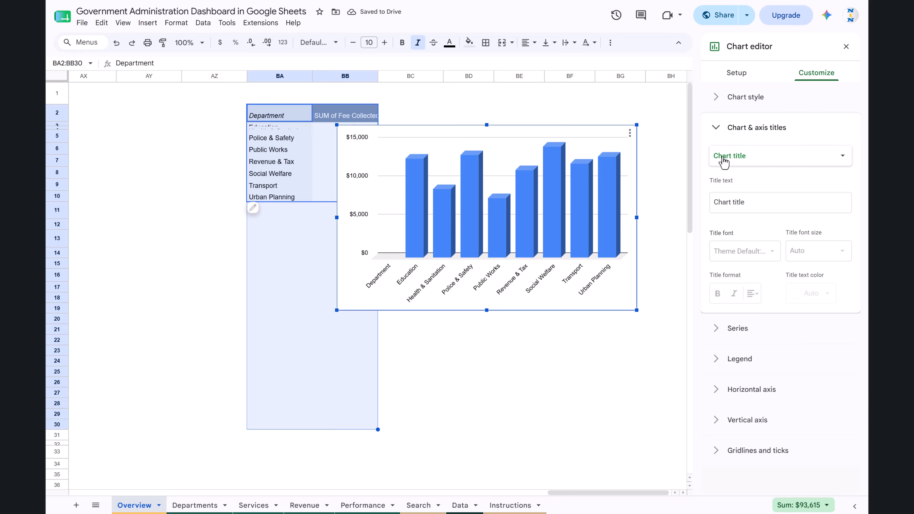
pyautogui.click(763, 201)
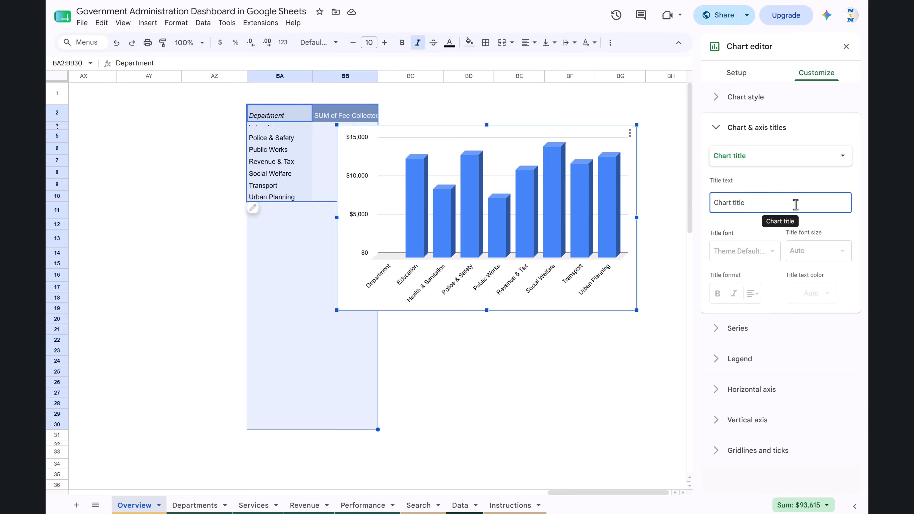
pyautogui.write('Fee')
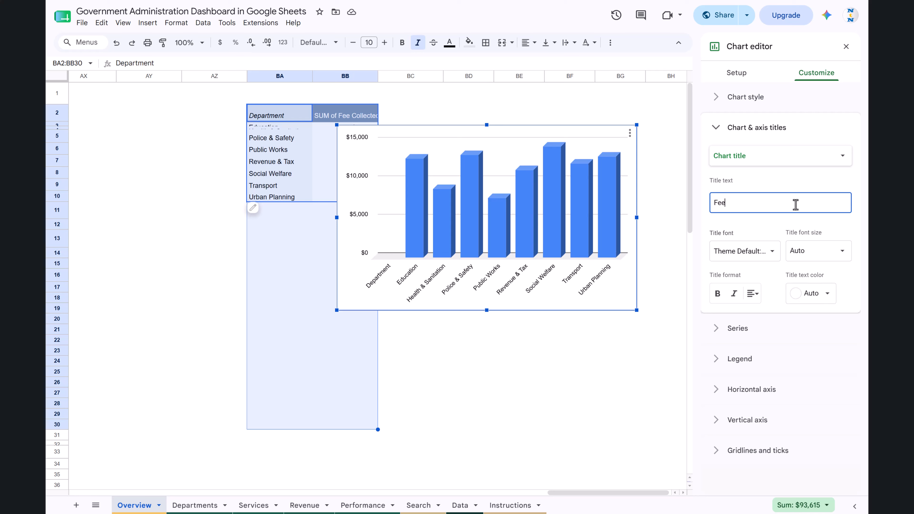
pyautogui.write(' Collection by Department')
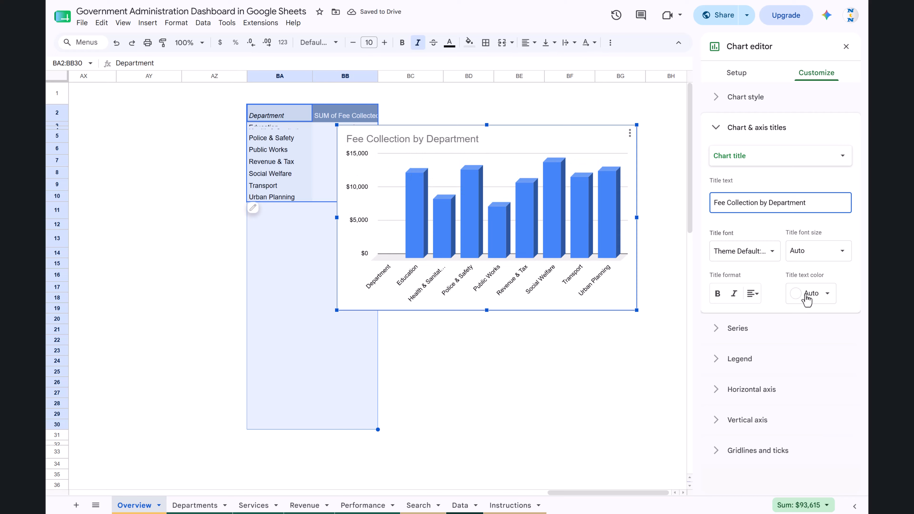
# Format the chart title as centered, font size 12, with black text.
pyautogui.click(753, 293)
pyautogui.click(766, 312)
pyautogui.click(769, 248)
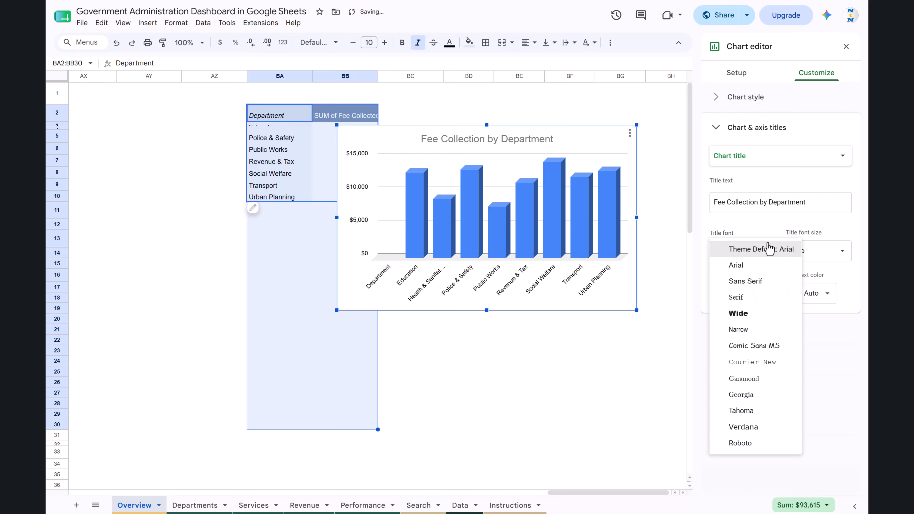
pyautogui.click(841, 252)
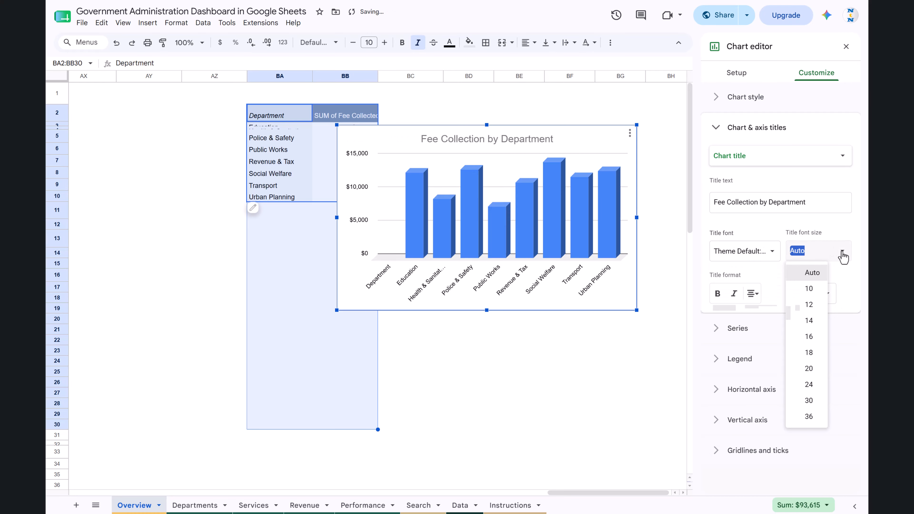
pyautogui.click(850, 280)
pyautogui.click(846, 256)
pyautogui.click(809, 305)
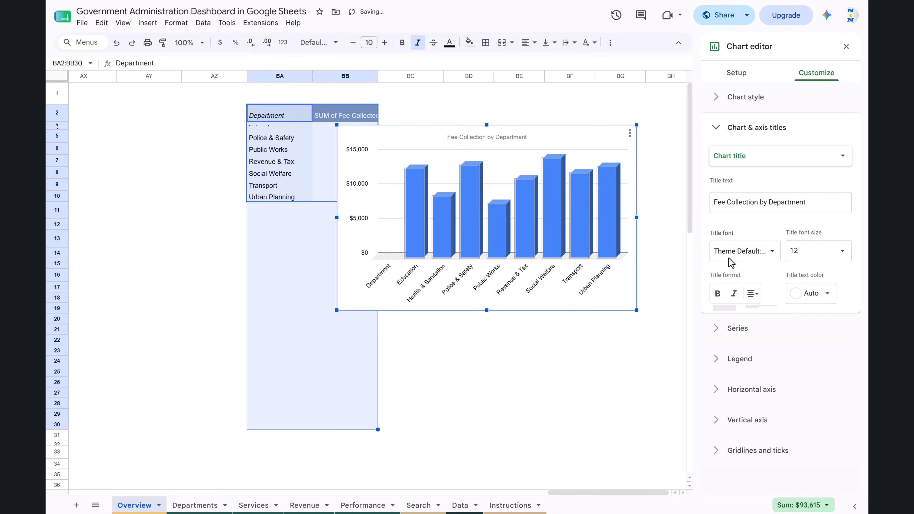
pyautogui.click(822, 293)
pyautogui.click(728, 331)
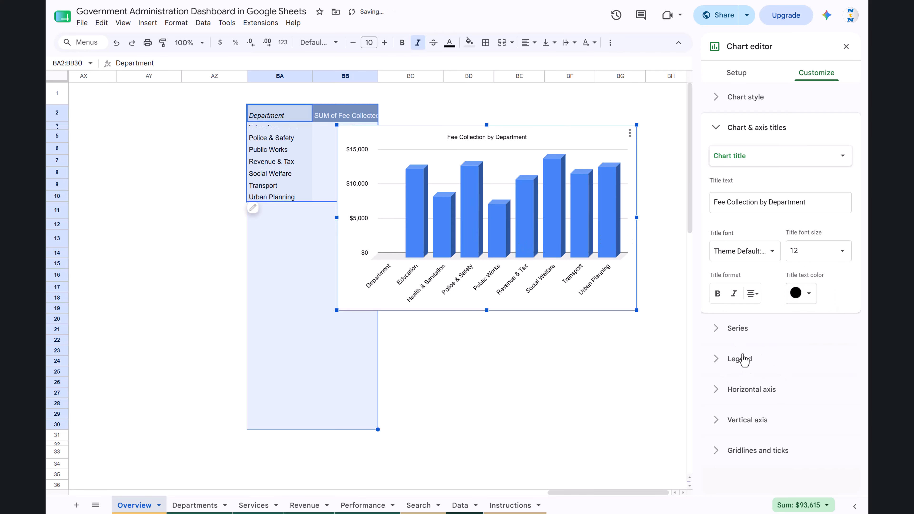
# Fill the chart's column series with the custom dark green and turn on its data labels.
pyautogui.click(769, 342)
pyautogui.click(765, 253)
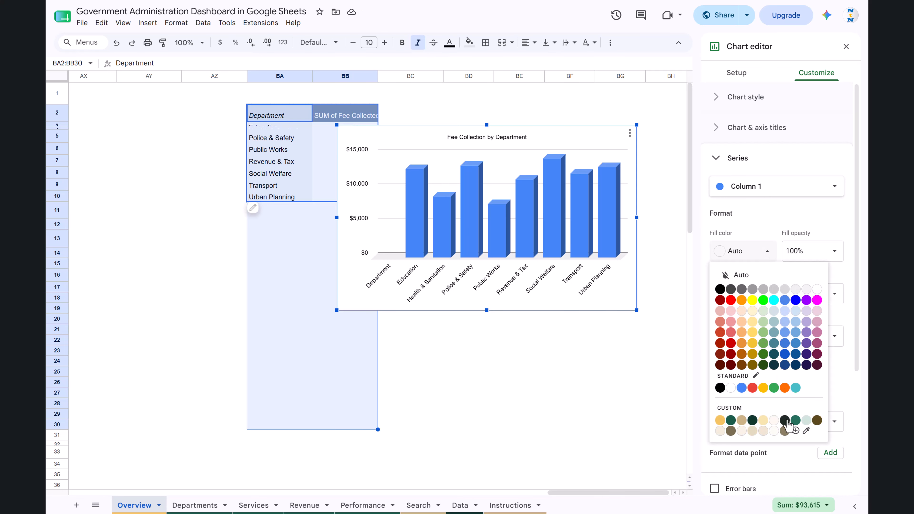
pyautogui.click(730, 420)
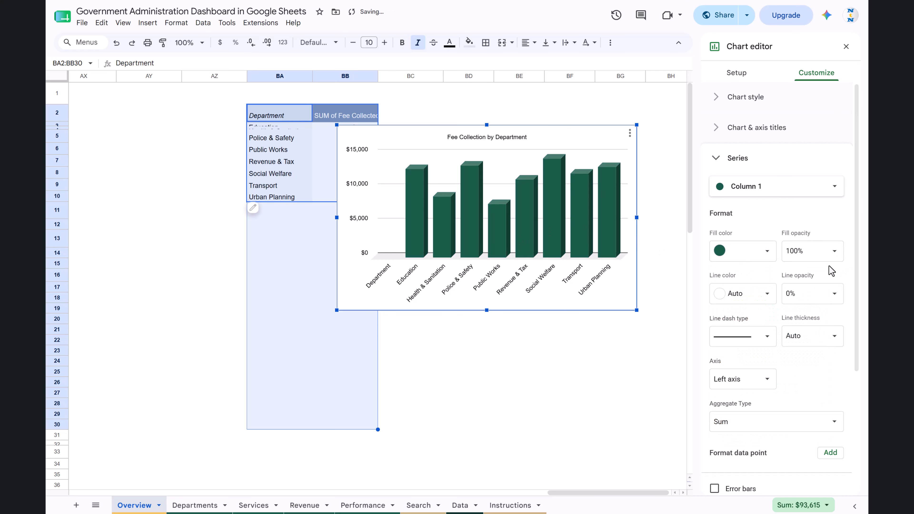
pyautogui.scroll(-2, 821, 360)
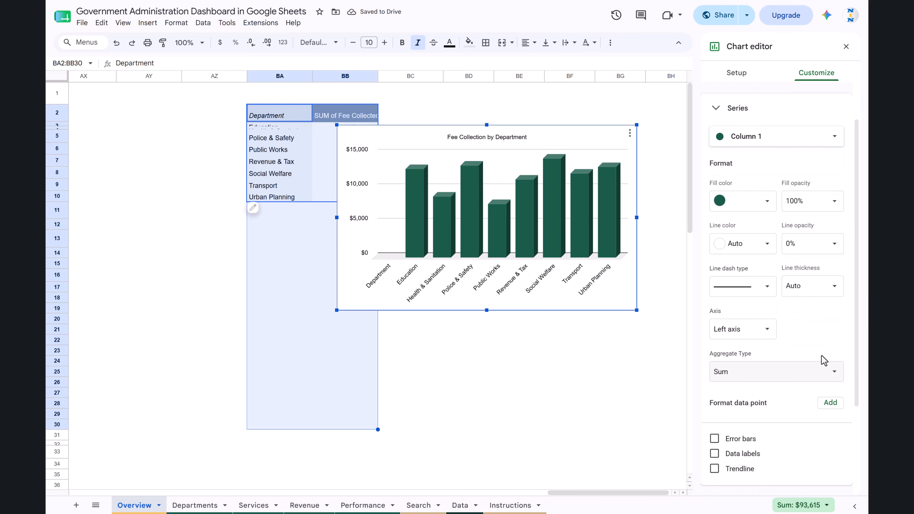
pyautogui.click(733, 455)
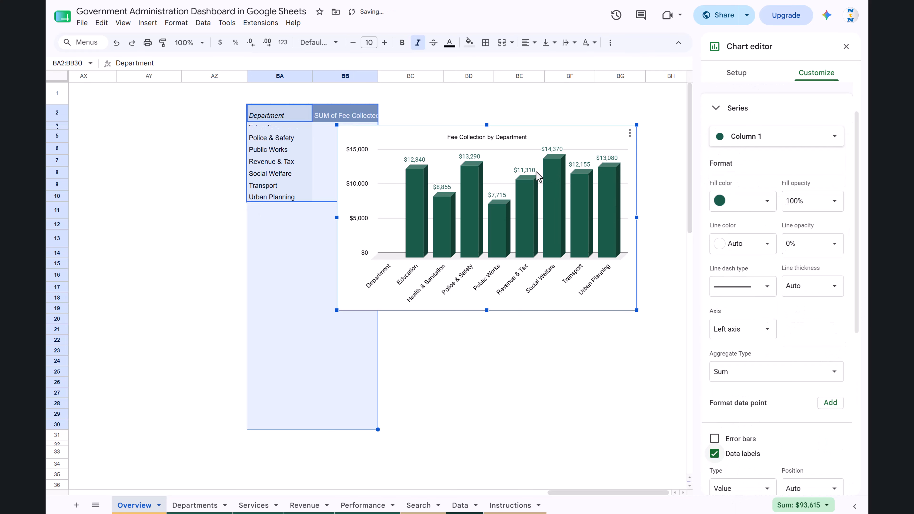
# Move the chart over the lower rows of the new pivot table and close the pivot table editor.
pyautogui.click(659, 130)
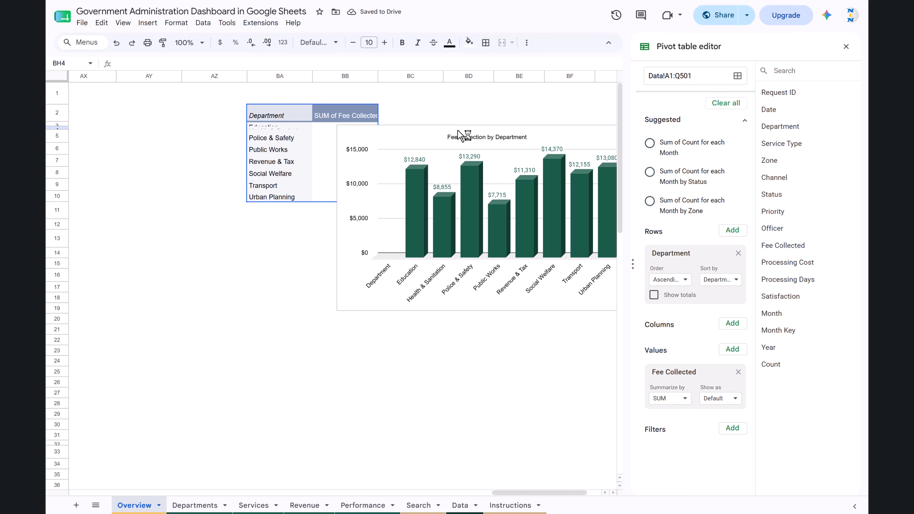
pyautogui.click(490, 130)
pyautogui.moveTo(491, 130); pyautogui.dragTo(339, 151)
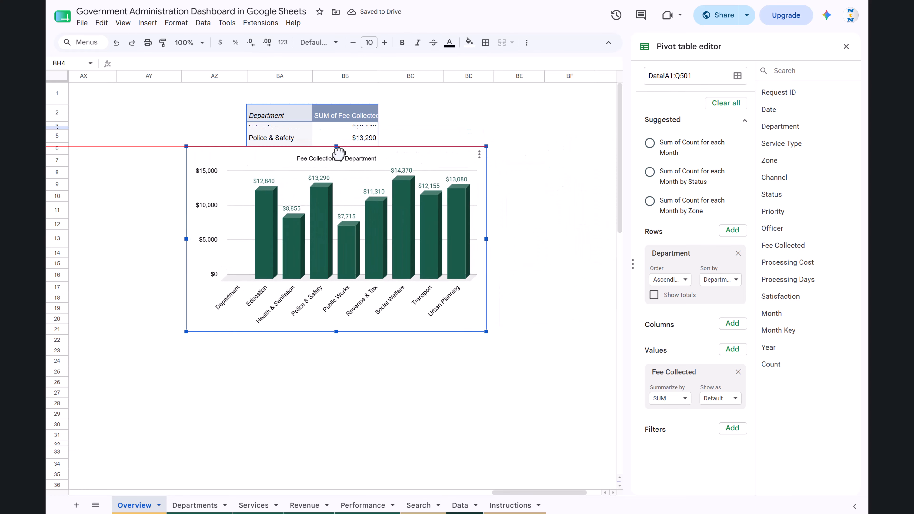
pyautogui.click(530, 175)
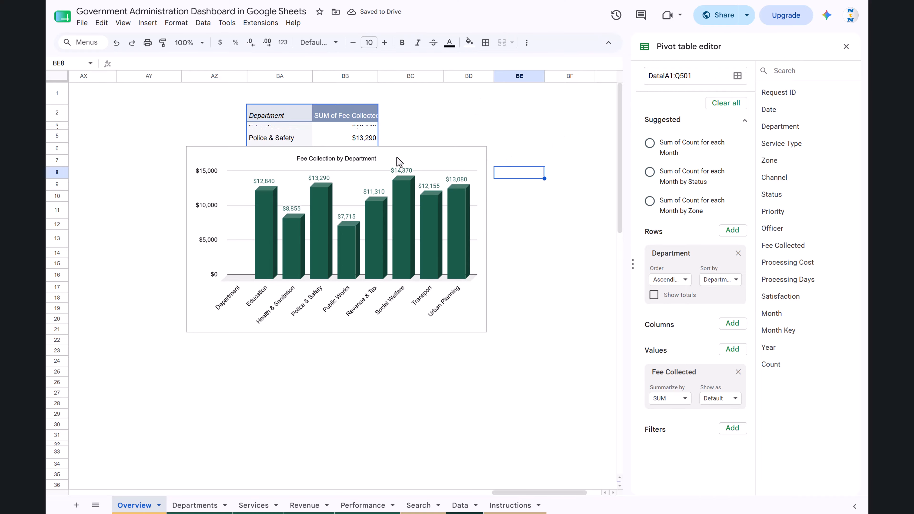
pyautogui.click(845, 46)
pyautogui.click(746, 140)
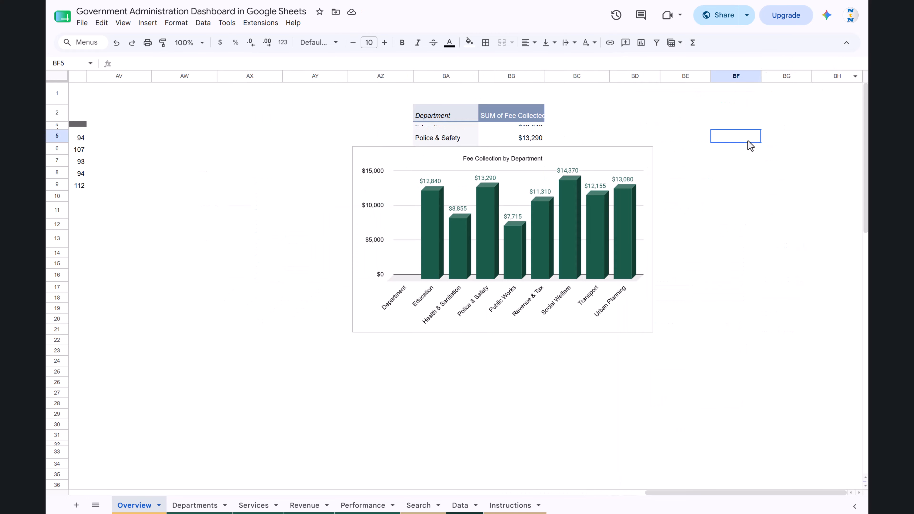
# Add a slicer to the Overview sheet with Data!A1:Q1001 as its data range.
pyautogui.click(144, 25)
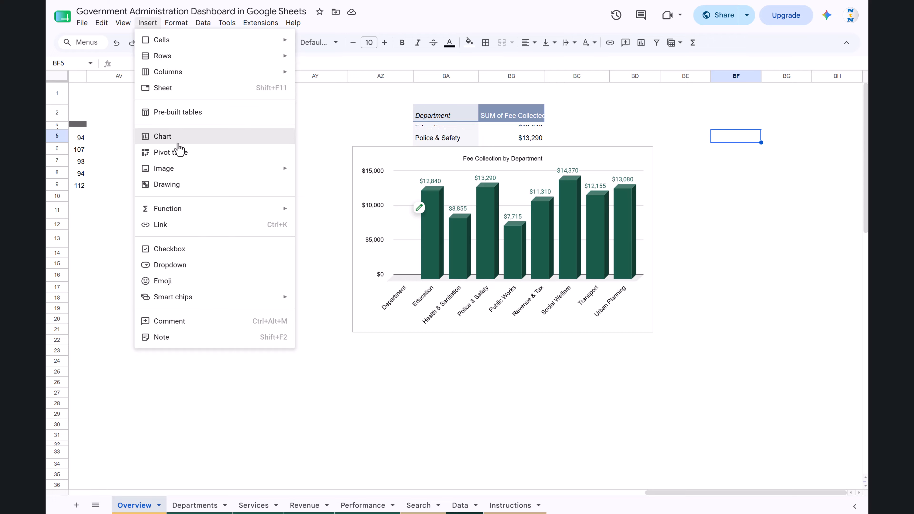
pyautogui.click(204, 25)
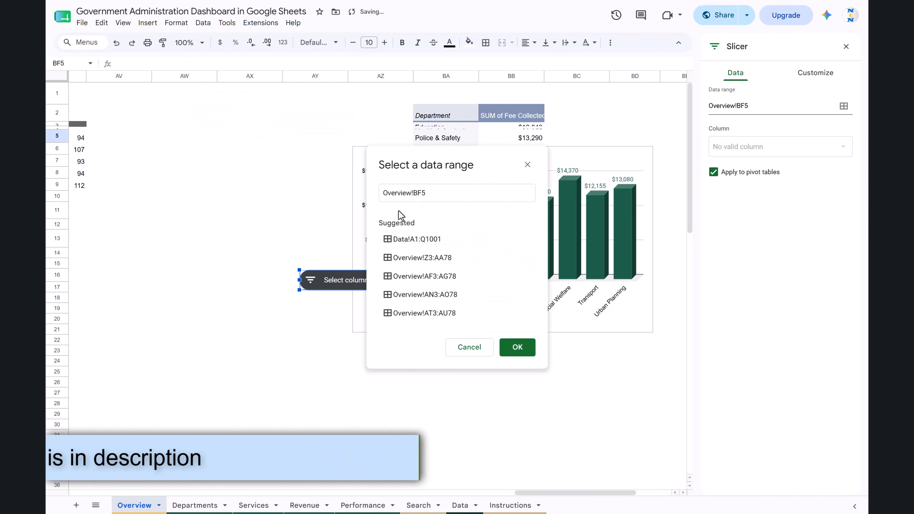
pyautogui.click(438, 195)
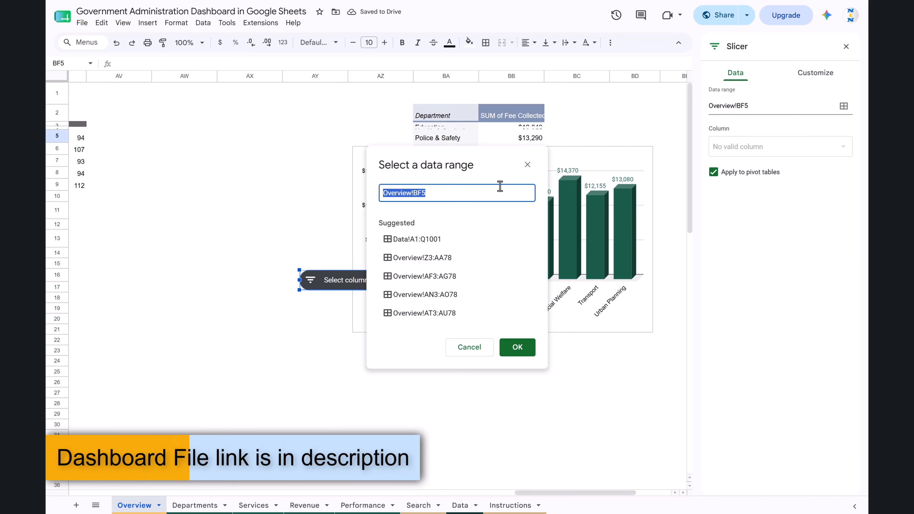
pyautogui.press('BackSpace')
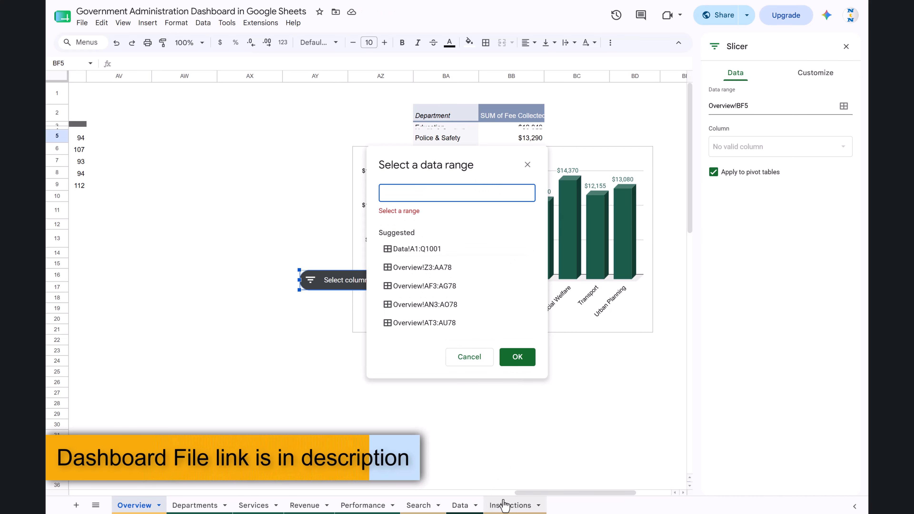
pyautogui.click(462, 506)
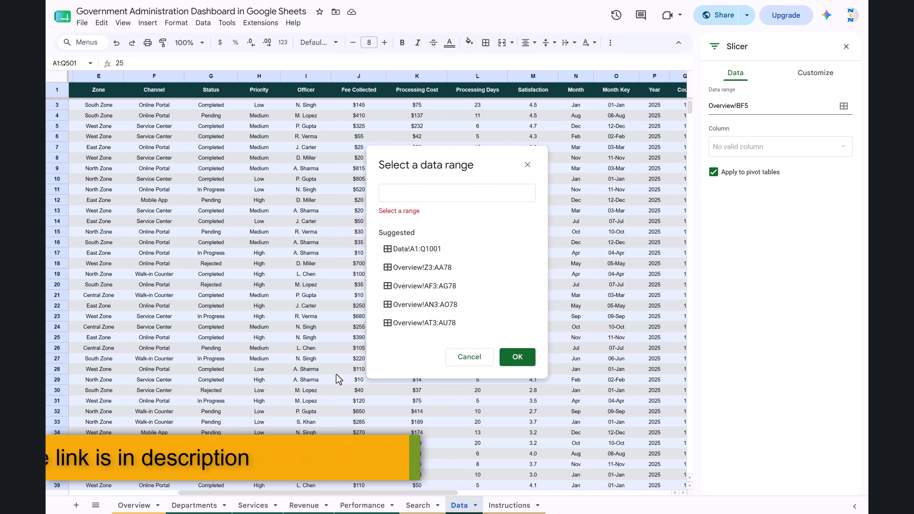
pyautogui.click(96, 92)
pyautogui.hotkey('ctrl', 'Left')
pyautogui.hotkey('ctrl', 'shift', 'End')
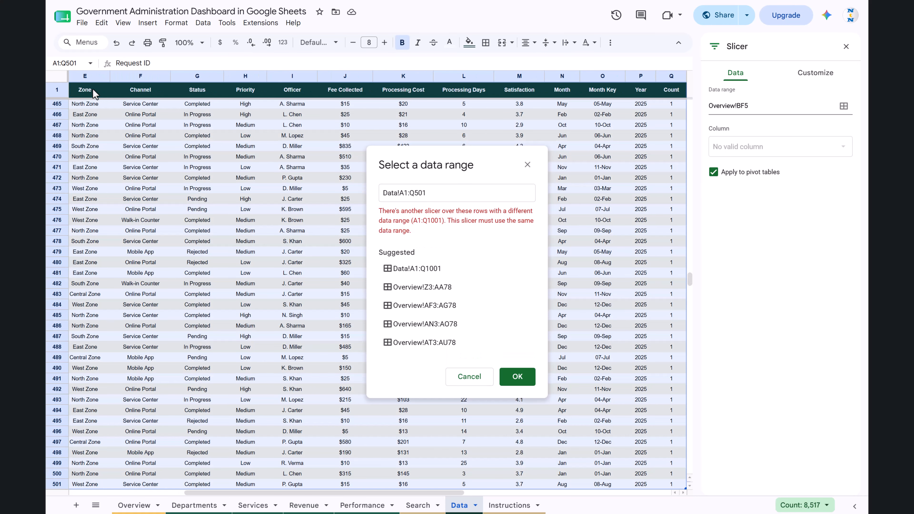
pyautogui.hotkey('ctrl', 'shift', 'Down')
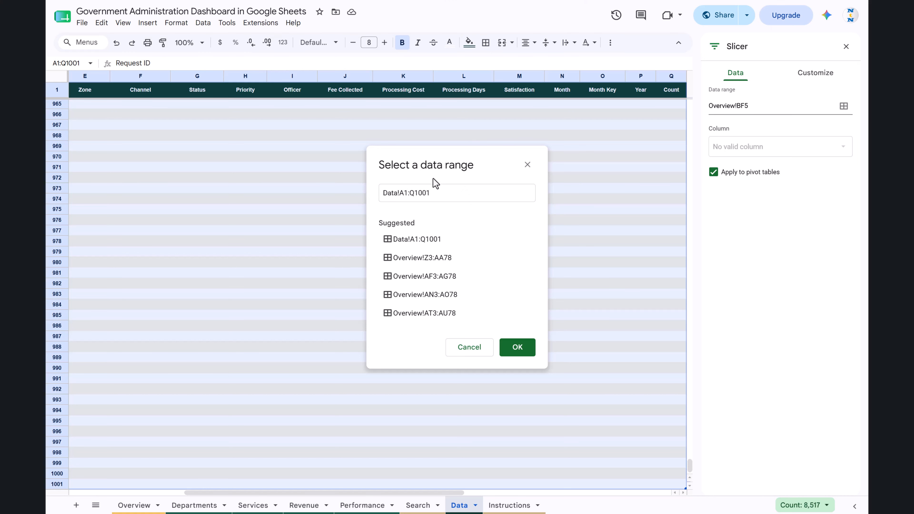
pyautogui.click(519, 348)
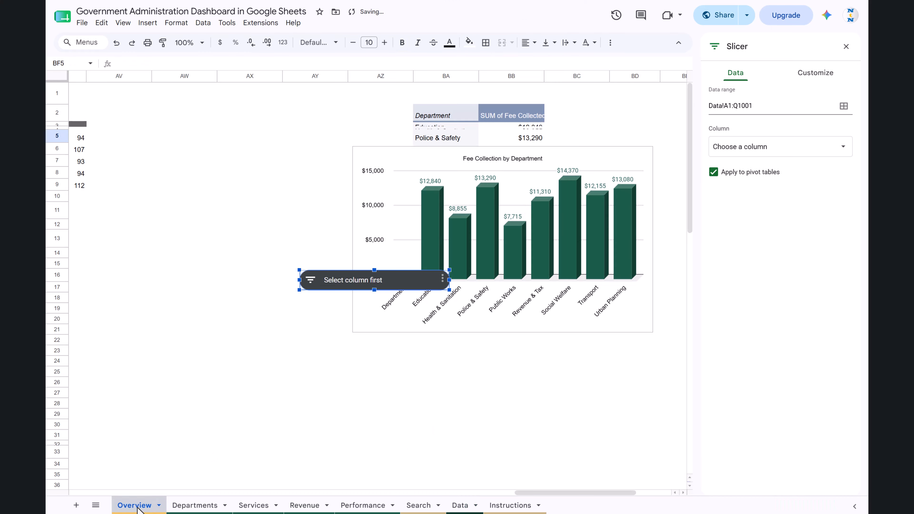
# Move the slicer to row 2 over columns AW to AY, set its column to Service Type, and open its filter list.
pyautogui.moveTo(327, 285); pyautogui.dragTo(211, 117)
pyautogui.click(843, 106)
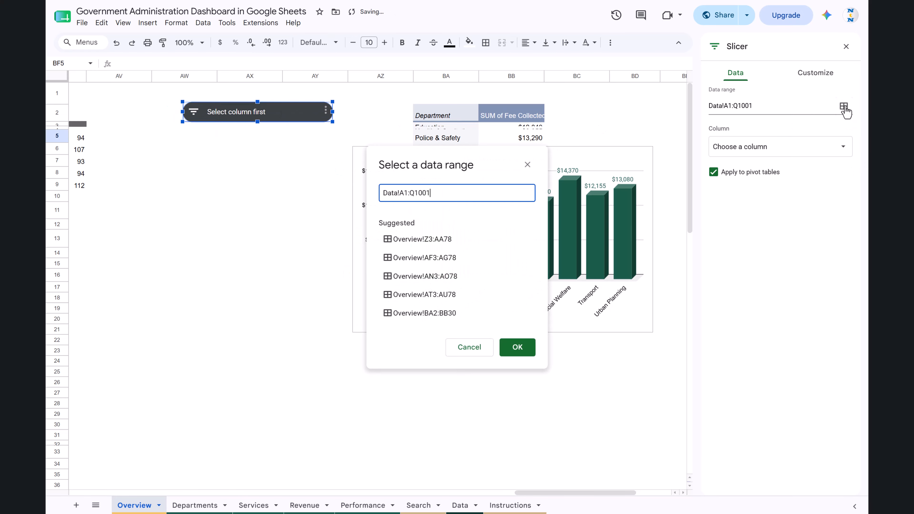
pyautogui.click(528, 165)
pyautogui.click(812, 150)
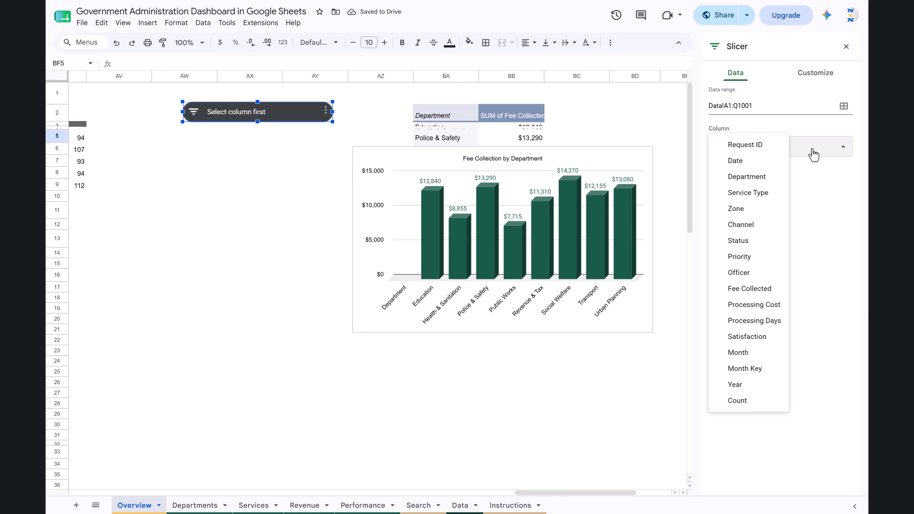
pyautogui.click(748, 193)
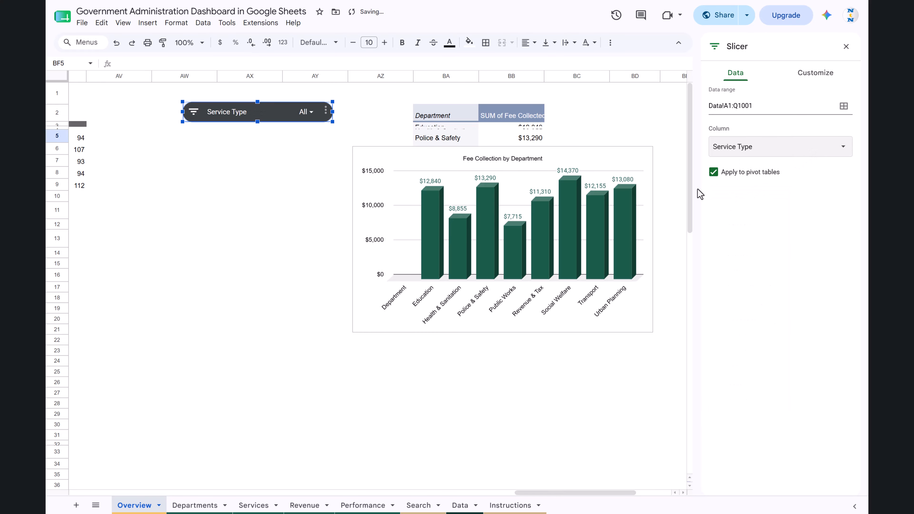
pyautogui.click(305, 112)
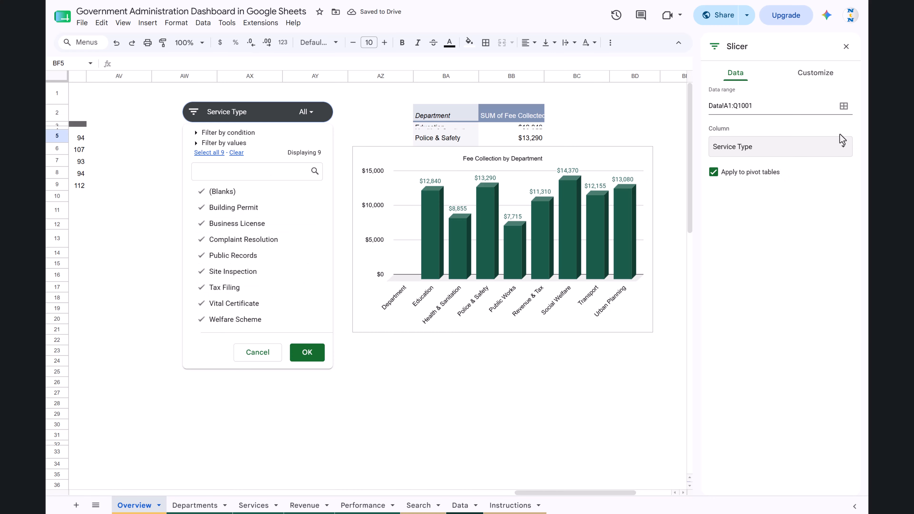
# Set the Service Type slicer's background color to the custom golden yellow and close the slicer settings.
pyautogui.click(824, 79)
pyautogui.click(774, 110)
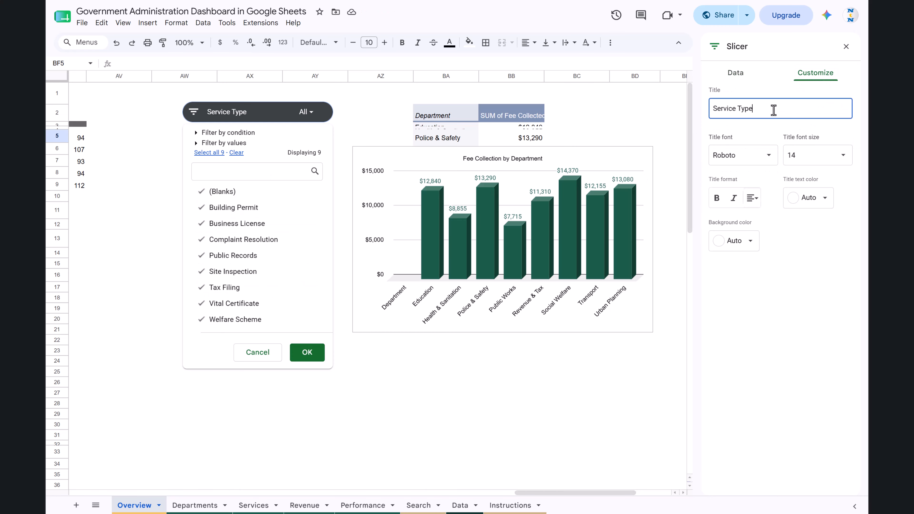
pyautogui.click(751, 245)
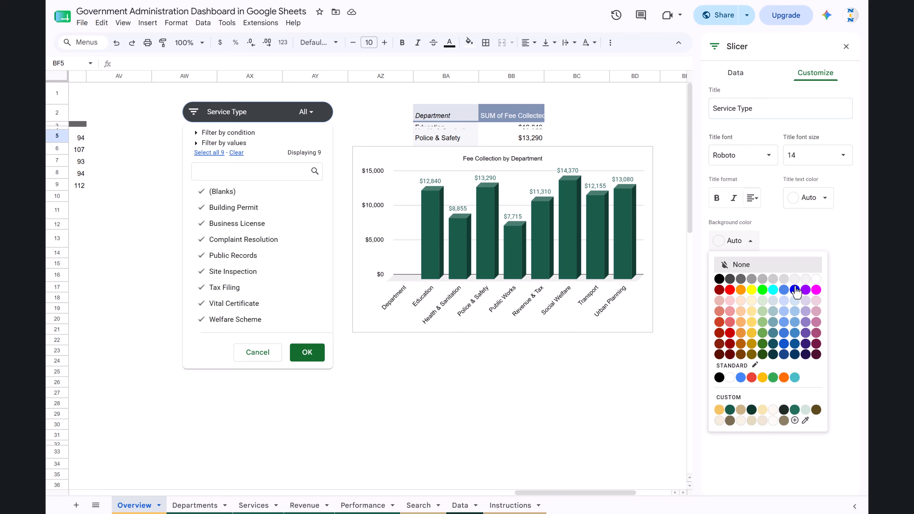
pyautogui.click(719, 410)
pyautogui.click(138, 151)
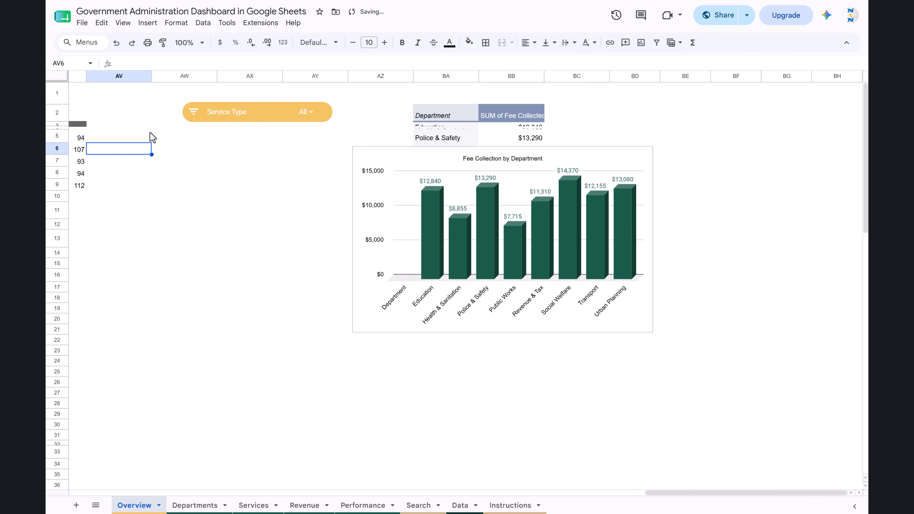
# Filter the Service Type slicer to Business License only and check the dashboard charts and the new fee chart.
pyautogui.click(307, 113)
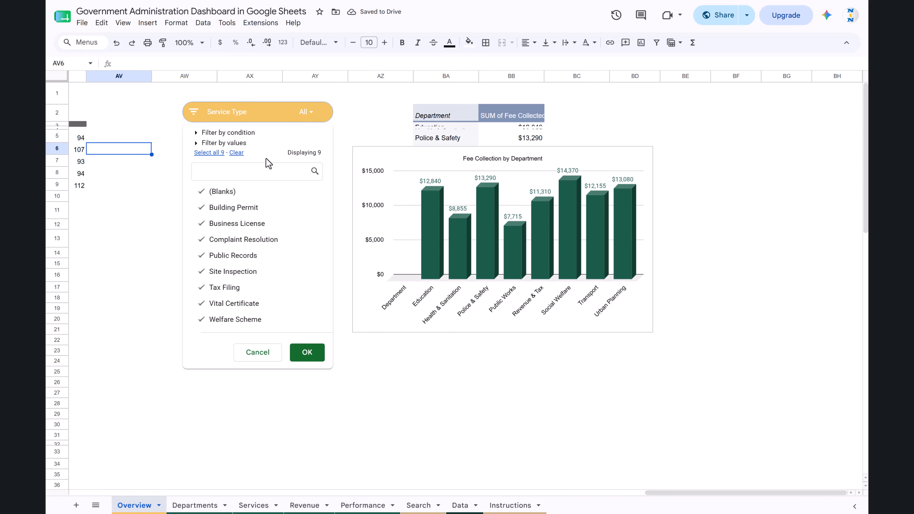
pyautogui.click(236, 154)
pyautogui.click(244, 226)
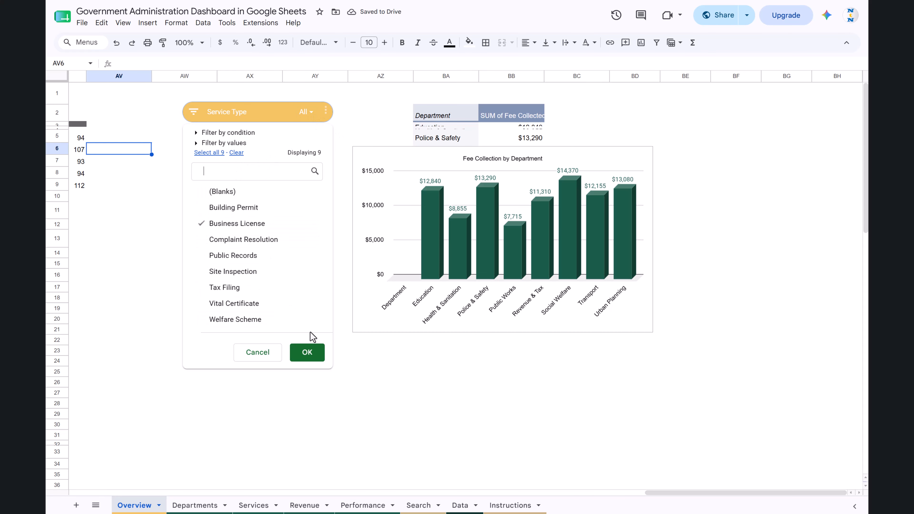
pyautogui.click(307, 352)
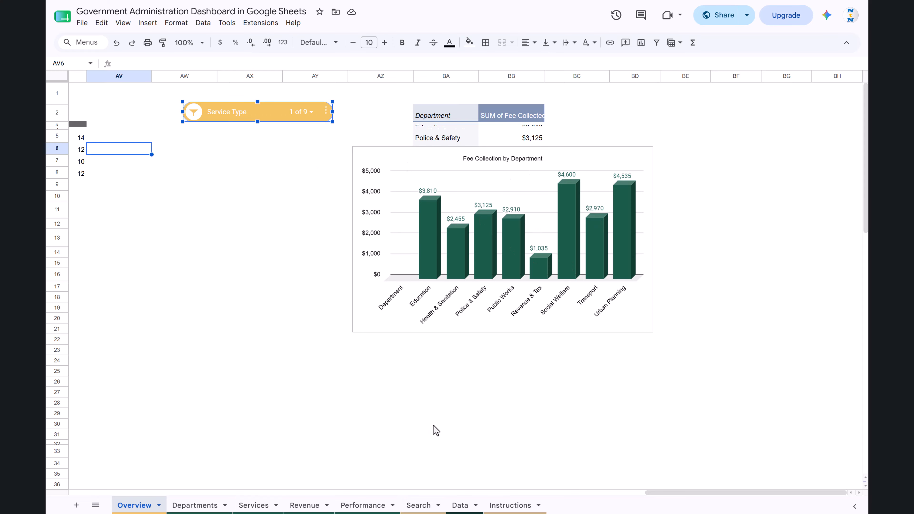
pyautogui.moveTo(382, 401); pyautogui.dragTo(441, 430)
pyautogui.hscroll(-15, 247, 268)
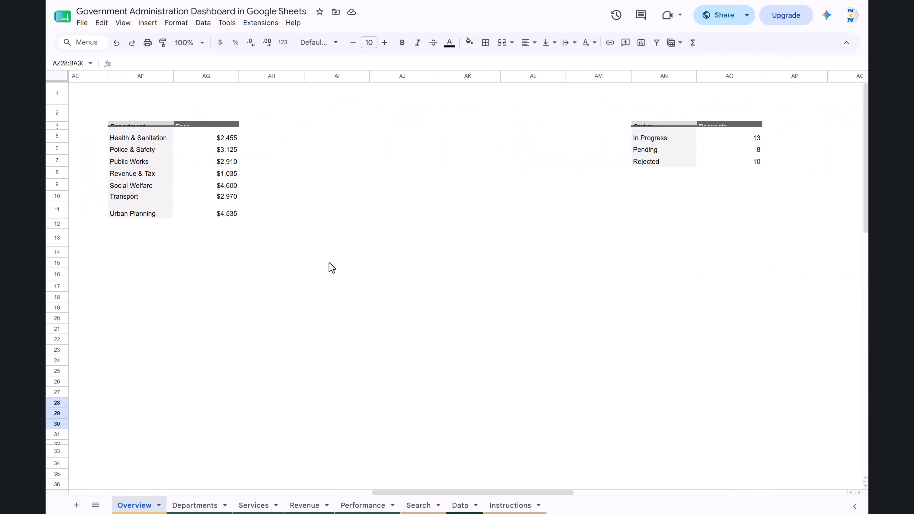
pyautogui.hscroll(-15, 331, 267)
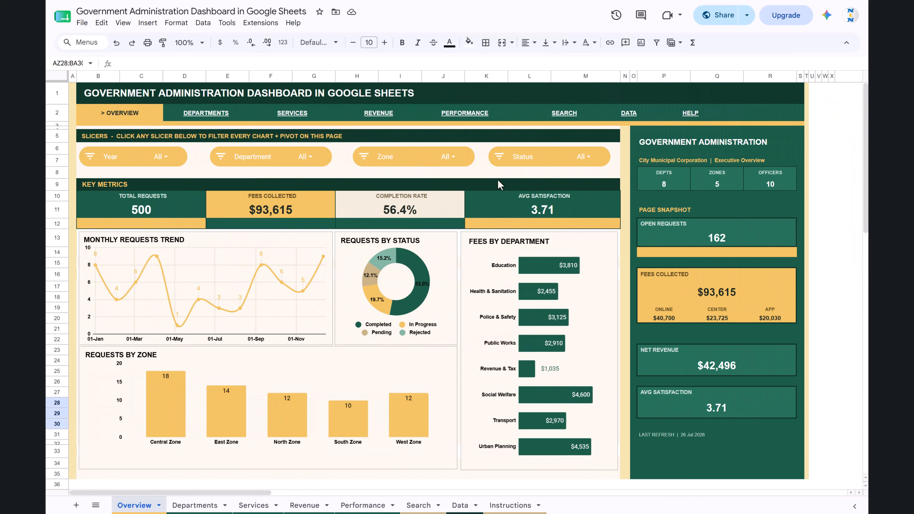
pyautogui.hscroll(15, 663, 253)
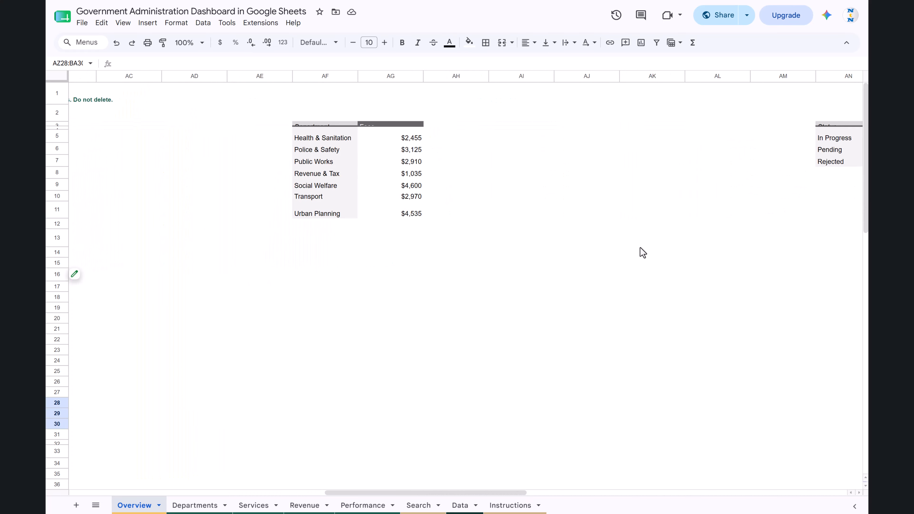
pyautogui.hscroll(15, 590, 252)
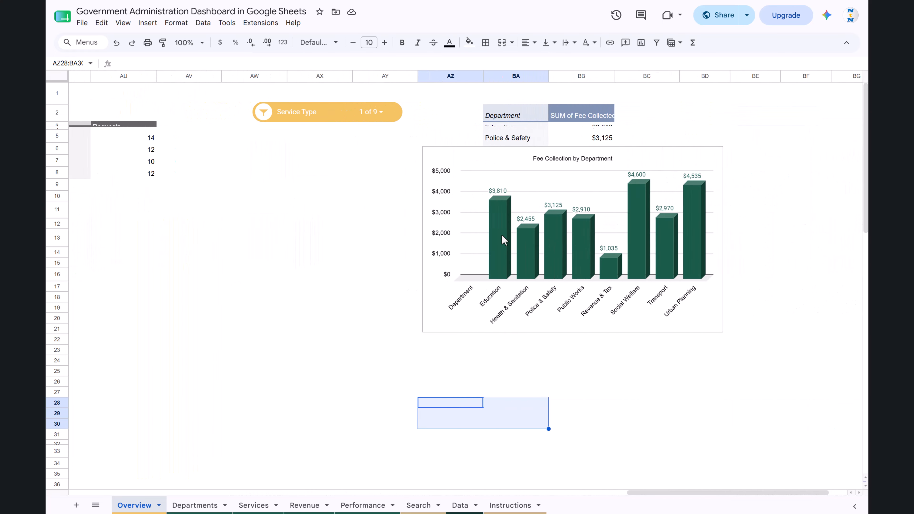
# Try filling cells AX1:BC1 above the slicer and chart with the custom dark green, and undo the fill.
pyautogui.moveTo(331, 92); pyautogui.dragTo(689, 85)
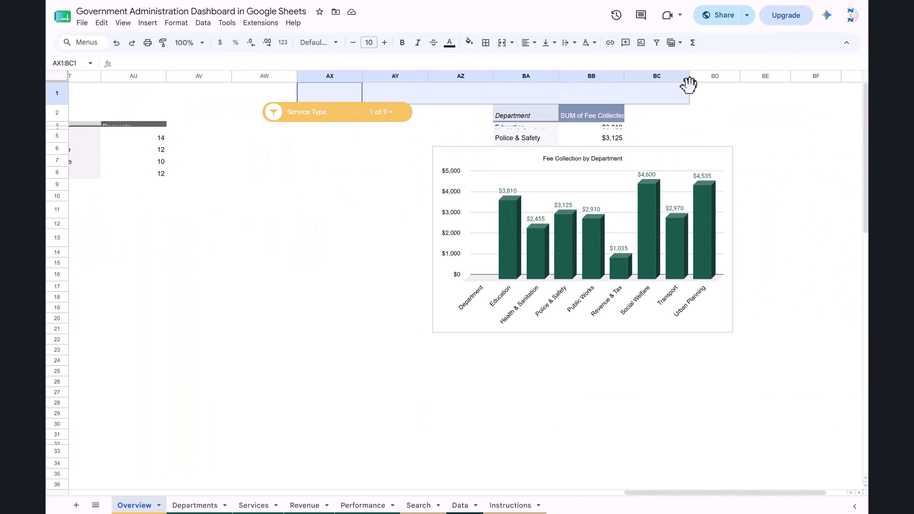
pyautogui.click(469, 42)
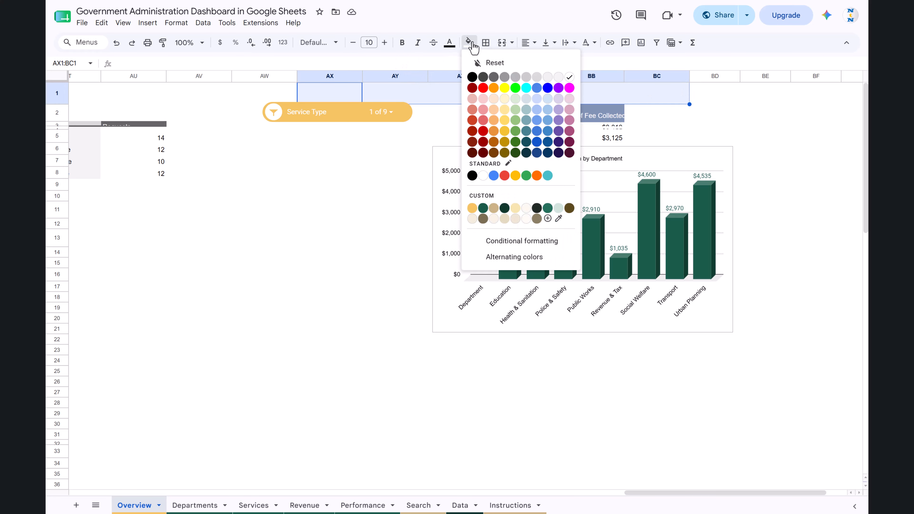
pyautogui.click(483, 208)
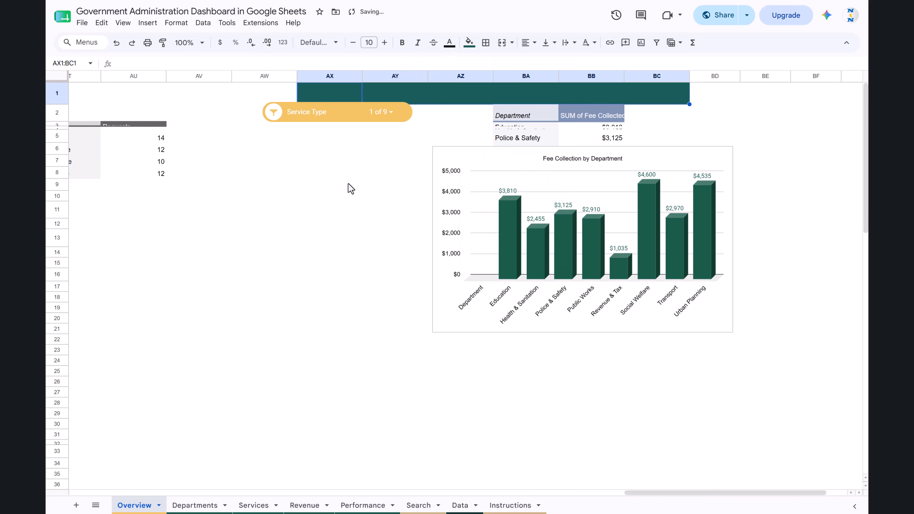
pyautogui.click(347, 185)
pyautogui.hotkey('ctrl', 'z')
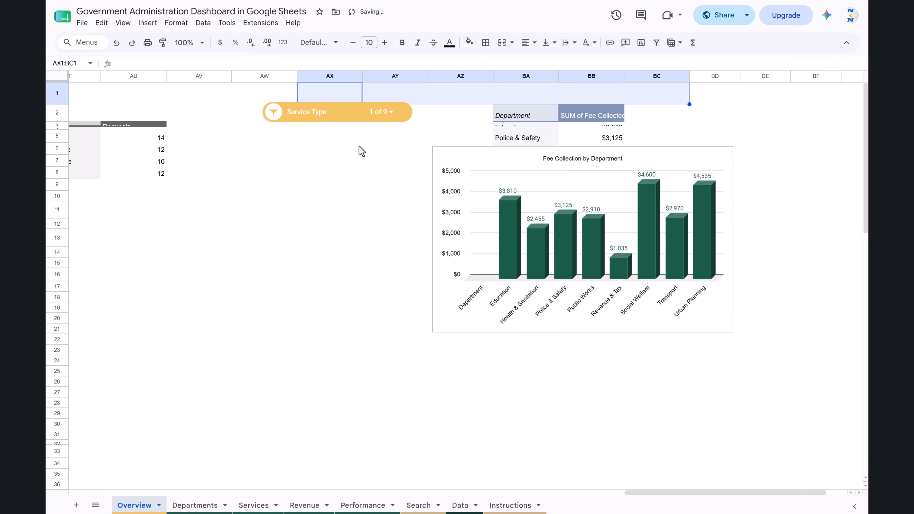
# Delete the Service Type slicer and the Fee Collection by Department chart from the Overview sheet.
pyautogui.click(360, 151)
pyautogui.click(316, 118)
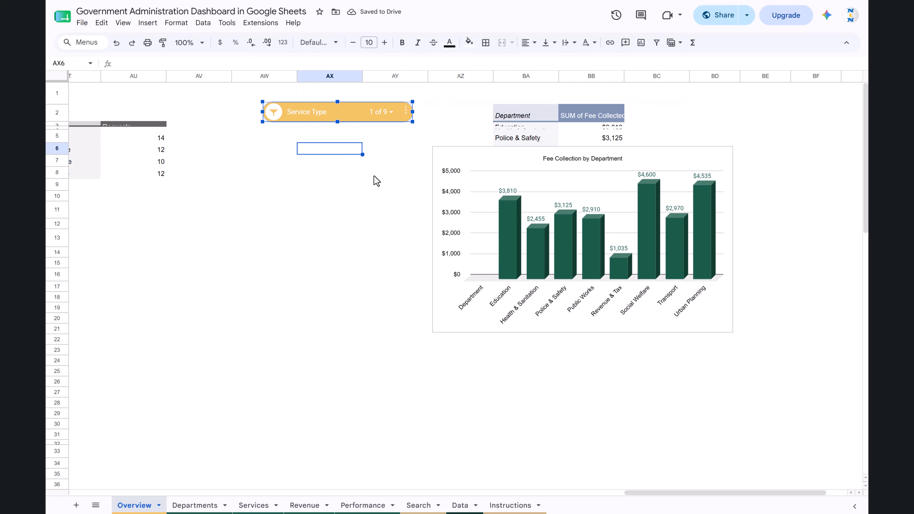
pyautogui.press('Delete')
pyautogui.click(490, 151)
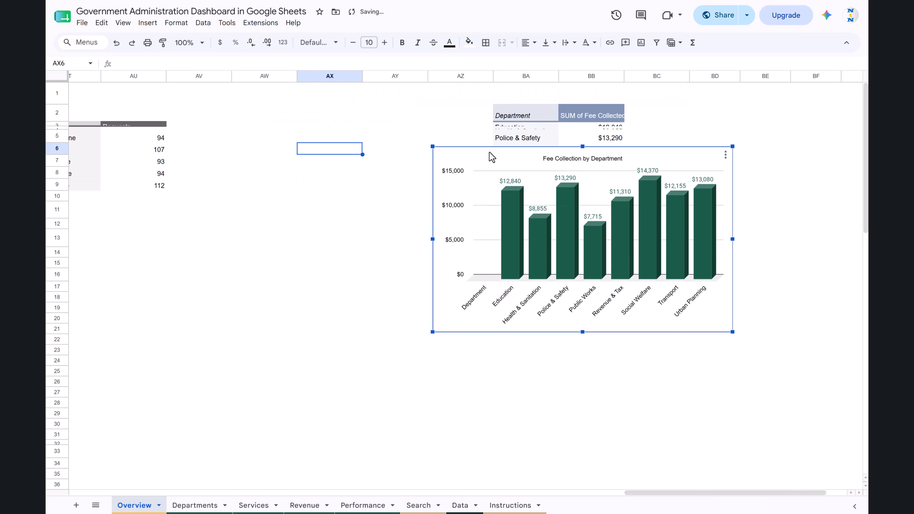
pyautogui.press('Delete')
# Select the range BA1:BC16 around the new pivot table, and return to the dashboard's Key Metrics header.
pyautogui.moveTo(527, 95); pyautogui.dragTo(636, 276)
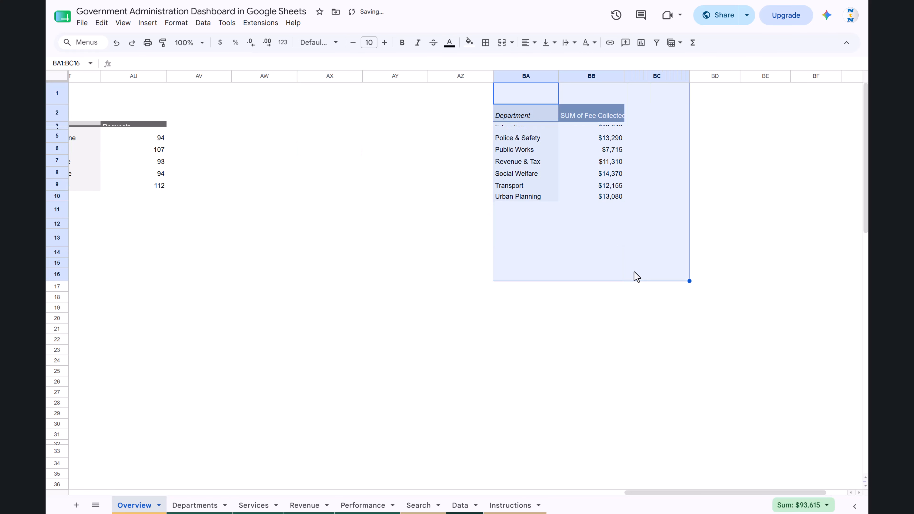
pyautogui.click(377, 202)
pyautogui.hscroll(-15, 406, 203)
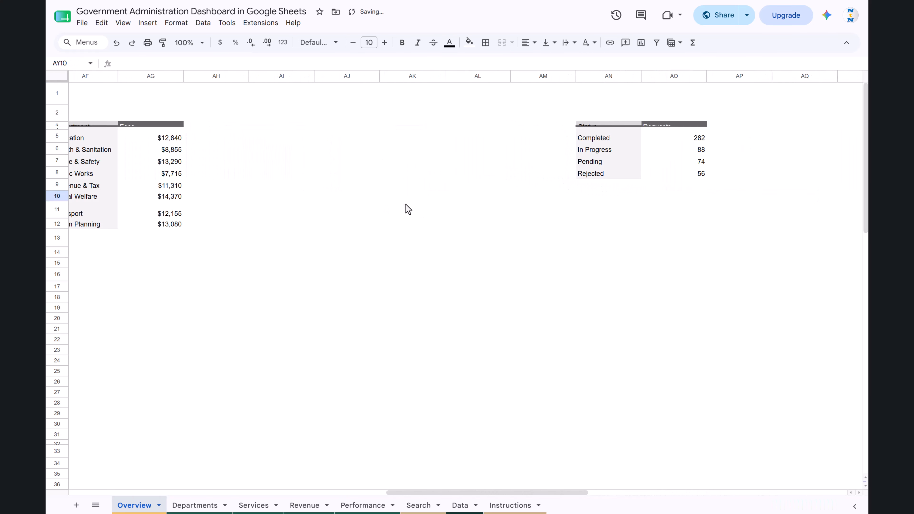
pyautogui.hscroll(-10, 406, 203)
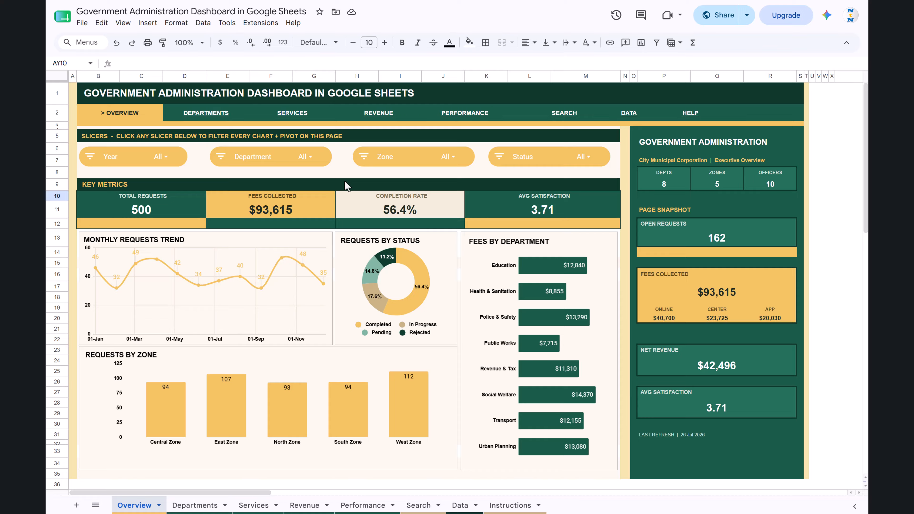
pyautogui.click(215, 186)
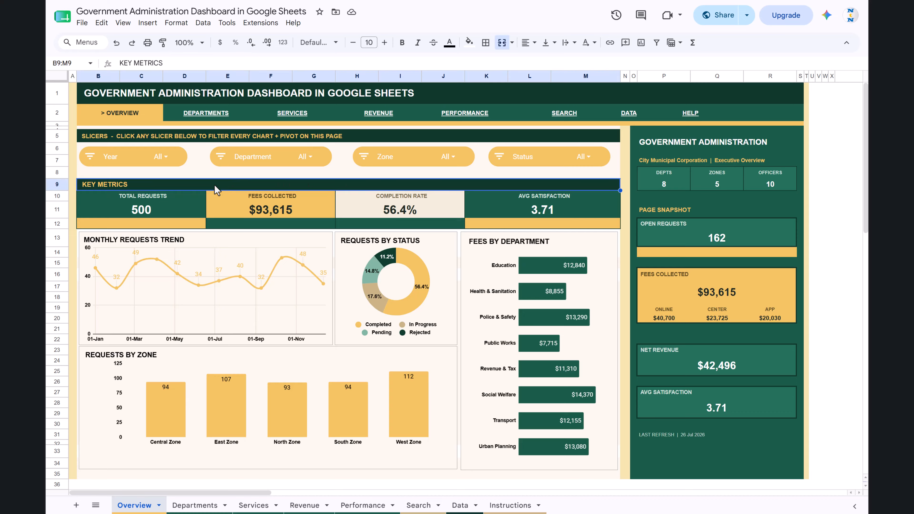